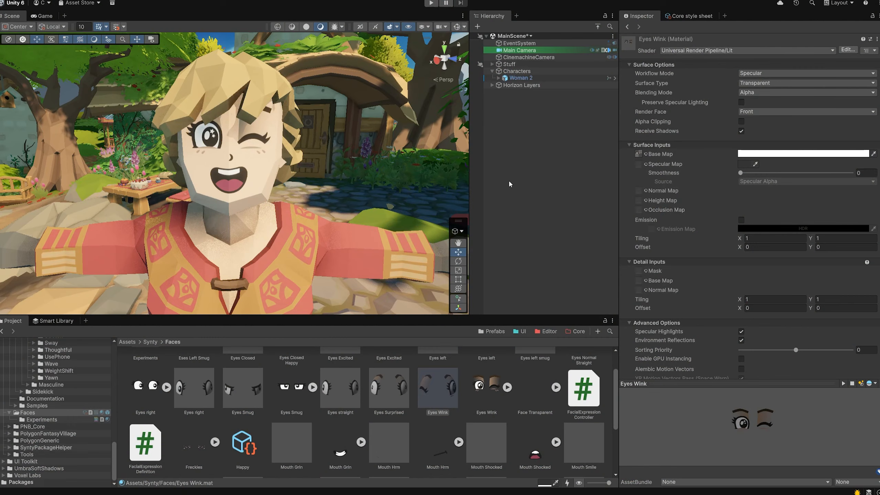
Open the Woman 2 character prefab for editing
{"action": "left_click", "coordinate": [507, 178]}
{"action": "left_click", "coordinate": [519, 78]}
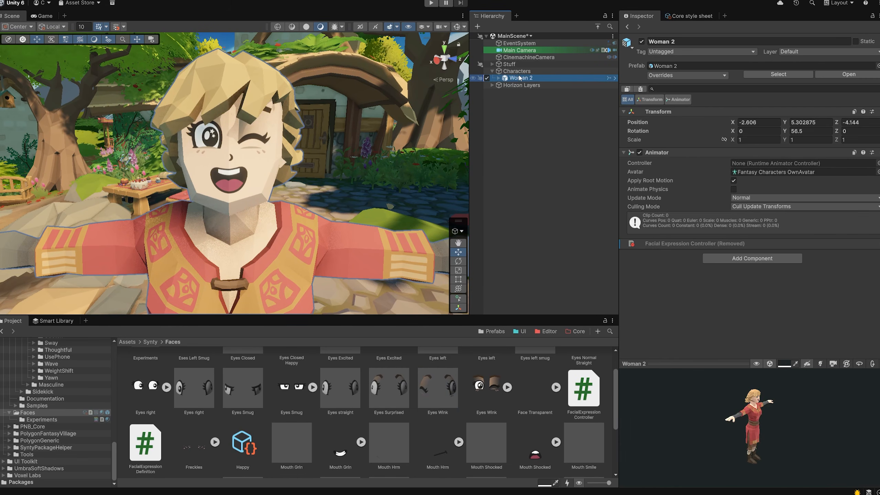
{"action": "double_click", "coordinate": [689, 66]}
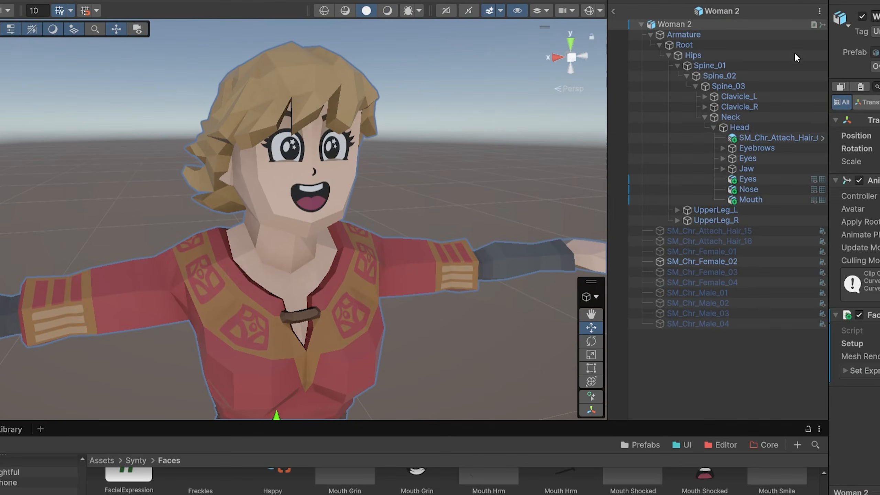
Hide the Eyes, Nose and Mouth objects under the head and show all three again
{"action": "left_click", "coordinate": [755, 179]}
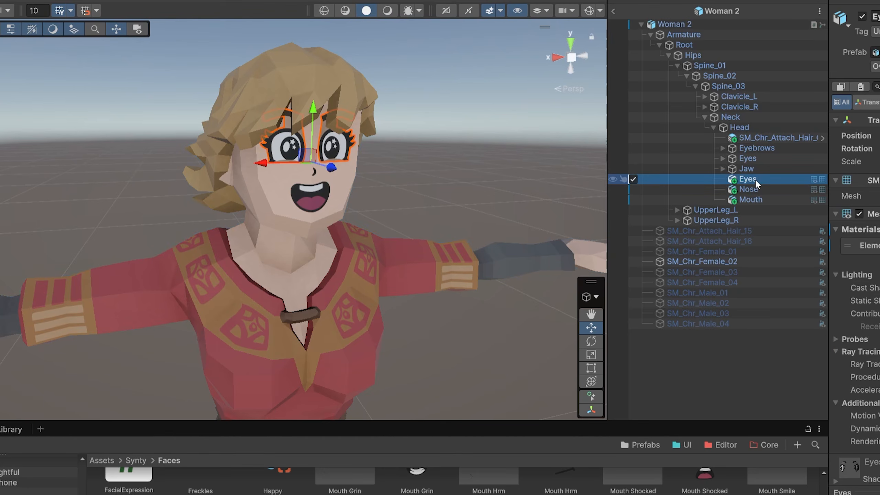
{"action": "left_click", "coordinate": [633, 178]}
{"action": "left_click", "coordinate": [634, 188]}
{"action": "left_click", "coordinate": [635, 199]}
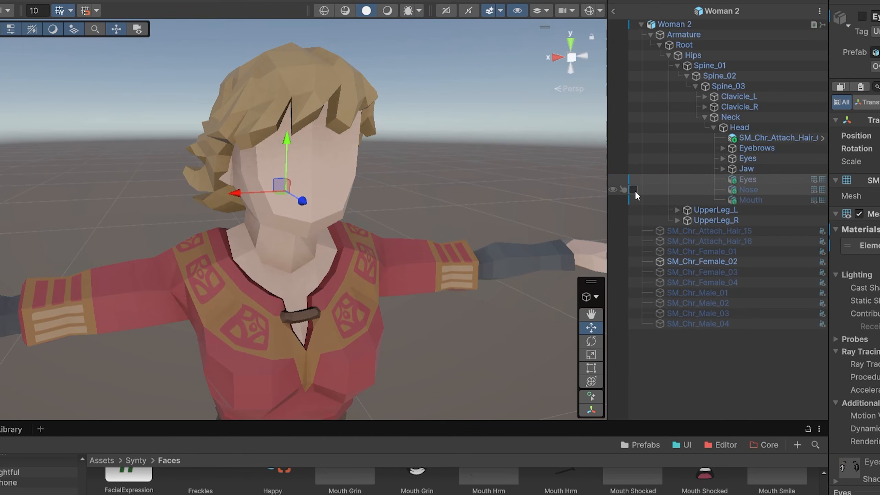
{"action": "left_click", "coordinate": [633, 179]}
{"action": "left_click", "coordinate": [634, 189]}
{"action": "left_click", "coordinate": [634, 200]}
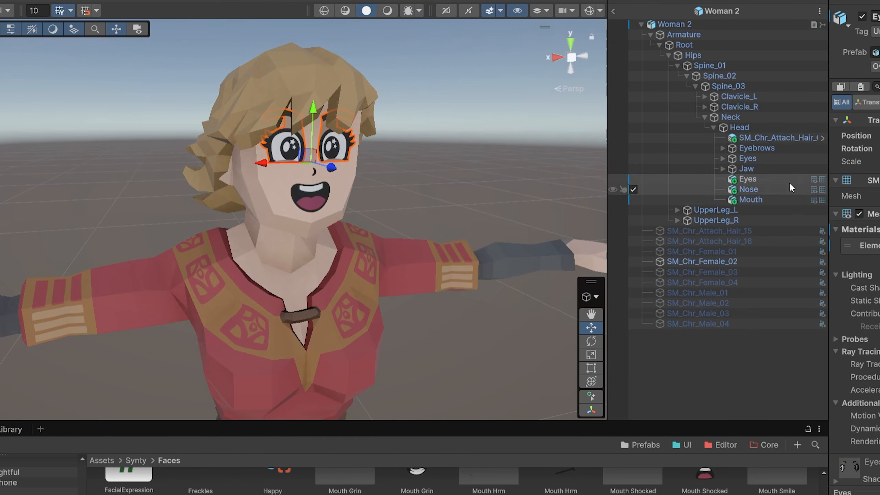
{"action": "left_click", "coordinate": [752, 189]}
{"action": "left_click", "coordinate": [757, 200]}
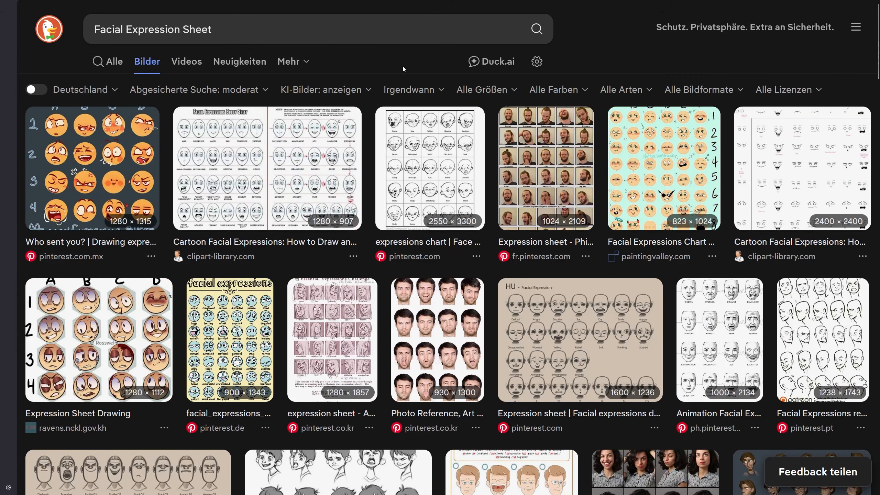
Switch to the browser and examine the Facial Expressions Buddy Sheet in the image search results
{"action": "left_click", "coordinate": [305, 167]}
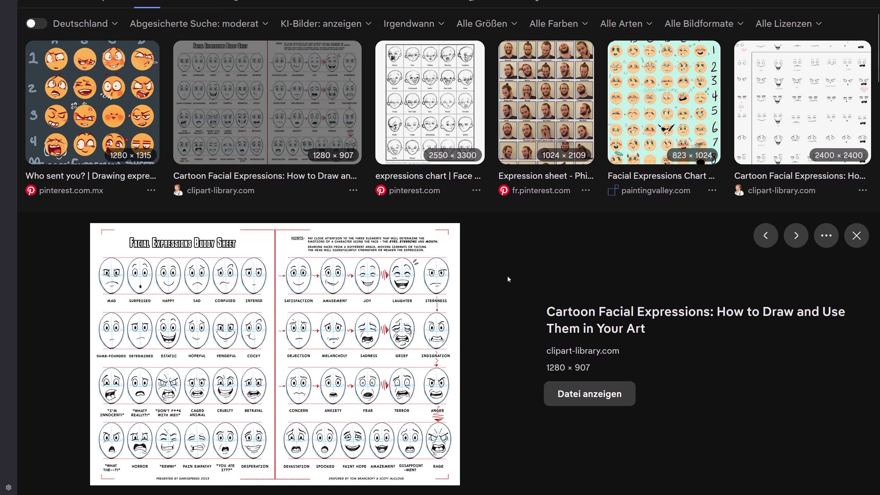
{"action": "scroll", "coordinate": [507, 275], "scroll_direction": "down", "scroll_amount": 4}
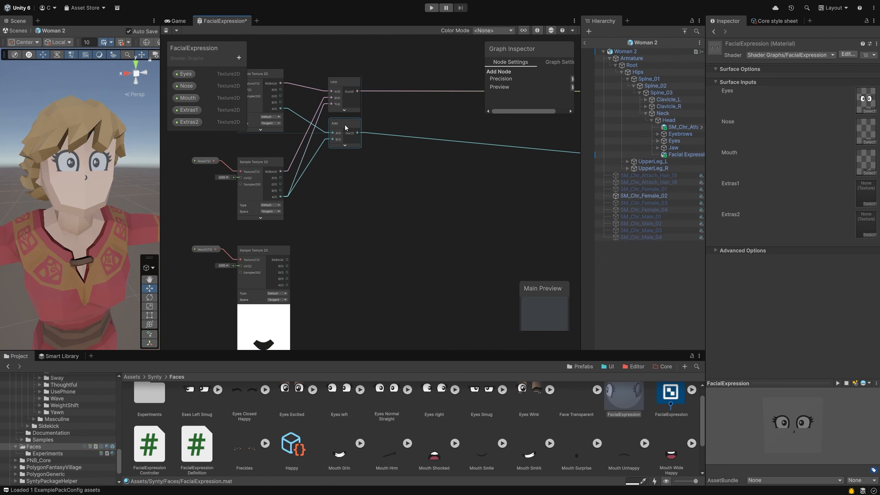
Add a Lerp node blending the existing Lerp output (A) with the mouth texture's RGBA (B), using the mouth texture's alpha as T
{"action": "key", "text": "space"}
{"action": "type", "text": "lerp"}
{"action": "key", "text": "Return"}
{"action": "left_click_drag", "start_coordinate": [370, 278], "coordinate": [413, 234]}
{"action": "left_click_drag", "start_coordinate": [357, 91], "coordinate": [392, 240]}
{"action": "left_click_drag", "start_coordinate": [287, 260], "coordinate": [393, 247]}
{"action": "left_click_drag", "start_coordinate": [288, 285], "coordinate": [392, 253]}
Add an Add node to the FacialExpression graph
{"action": "middle_click_drag", "start_coordinate": [367, 349], "coordinate": [325, 295]}
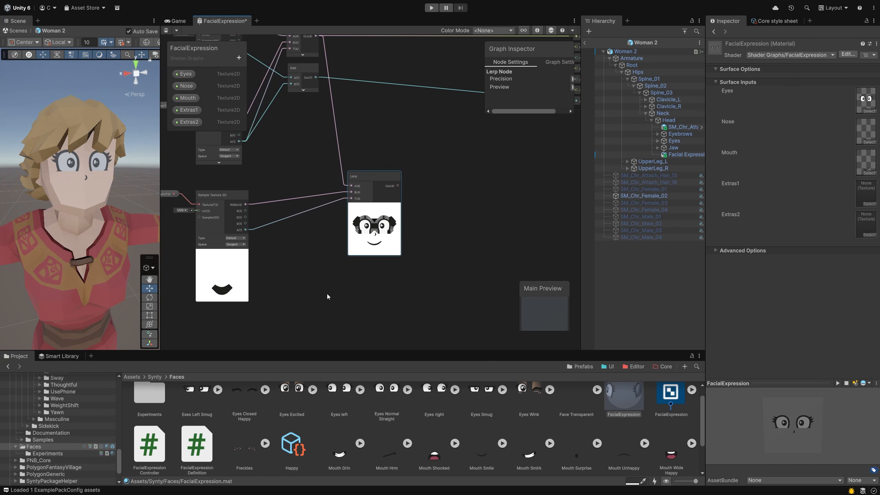
{"action": "key", "text": "space"}
{"action": "type", "text": "add"}
{"action": "key", "text": "Return"}
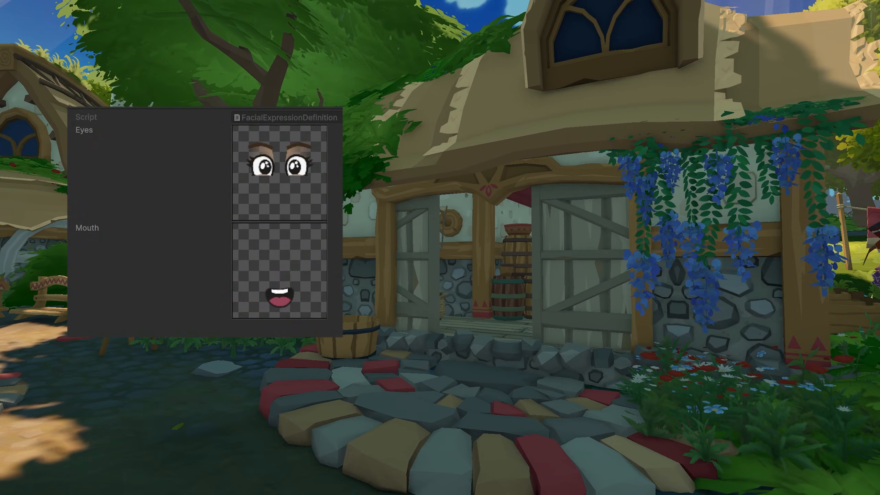
Assign the e_Smug expression definition to the Facial Expression Controller and invoke Set Expression
{"action": "left_click_drag", "start_coordinate": [575, 447], "coordinate": [595, 442]}
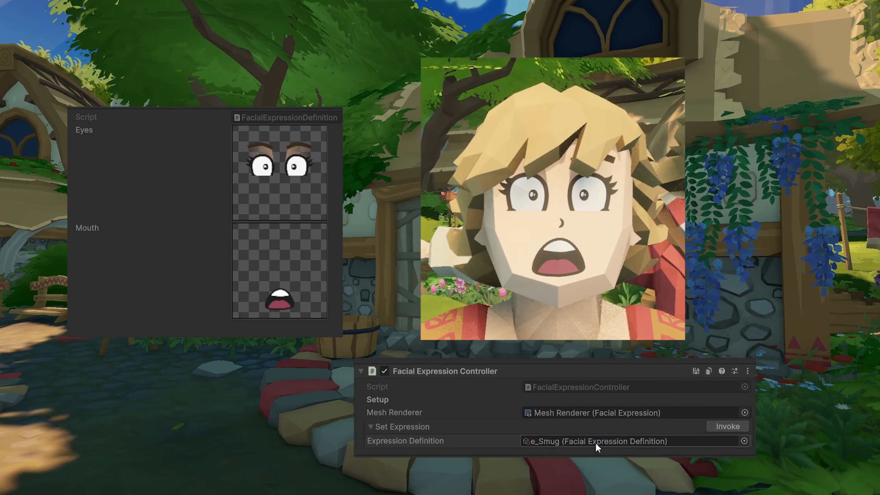
{"action": "left_click", "coordinate": [711, 422]}
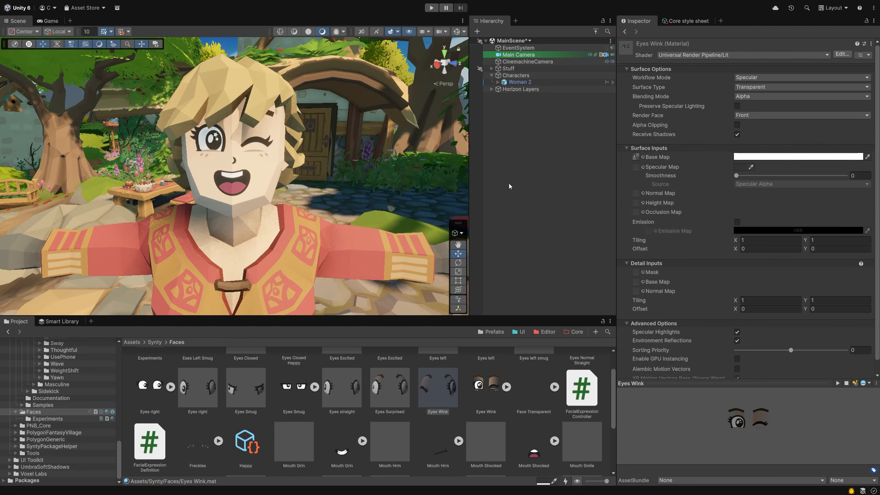
Open the Woman 2 character prefab for editing
{"action": "left_click", "coordinate": [509, 182]}
{"action": "left_click", "coordinate": [519, 82]}
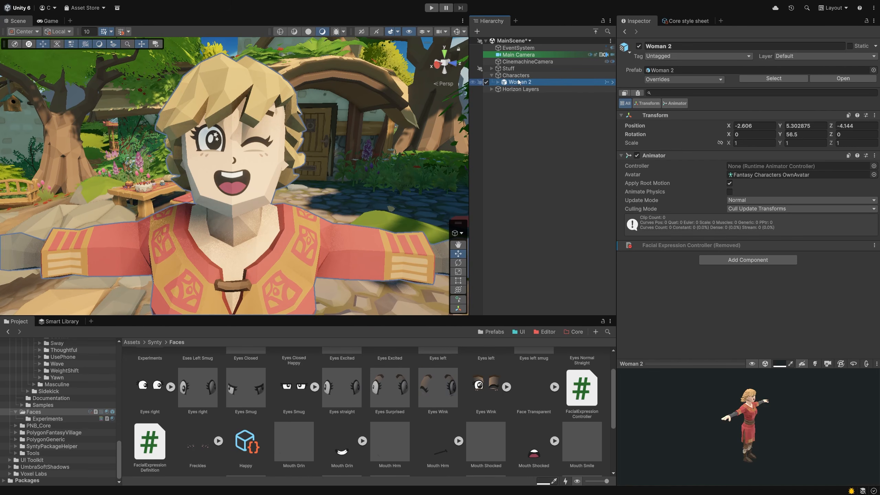
{"action": "double_click", "coordinate": [518, 82]}
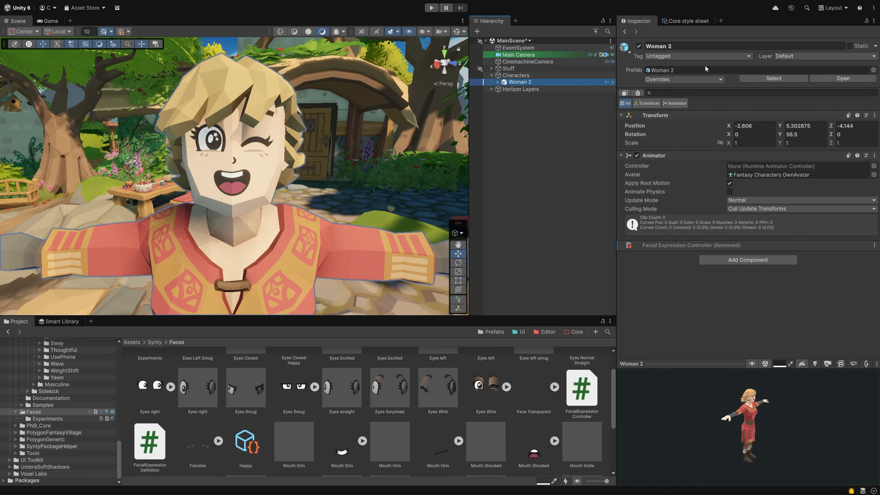
Disable the Eyes, Nose and Mouth objects under the head and enable them again
{"action": "left_click", "coordinate": [568, 158]}
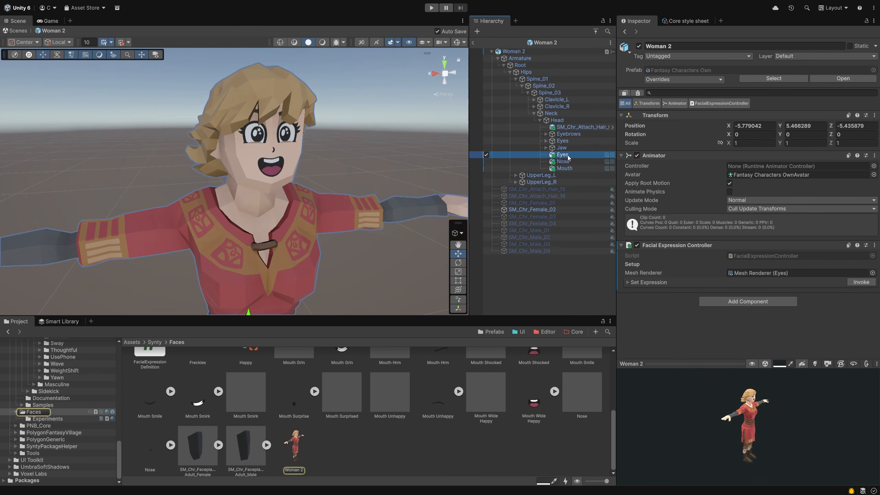
{"action": "left_click", "coordinate": [487, 155]}
{"action": "left_click", "coordinate": [487, 161]}
{"action": "left_click", "coordinate": [487, 169]}
{"action": "left_click", "coordinate": [486, 155]}
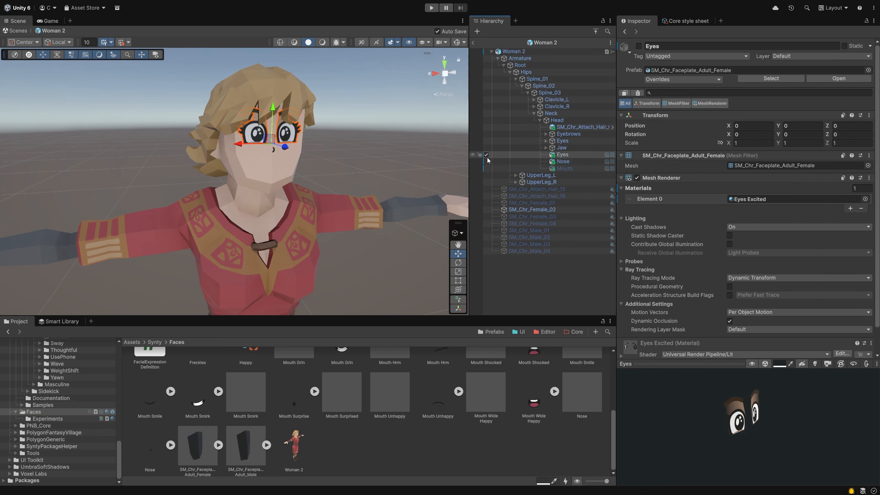
{"action": "left_click", "coordinate": [487, 161]}
{"action": "left_click", "coordinate": [486, 169]}
Delete the Nose and Mouth objects from under the prefab's Head bone
{"action": "left_click", "coordinate": [570, 161]}
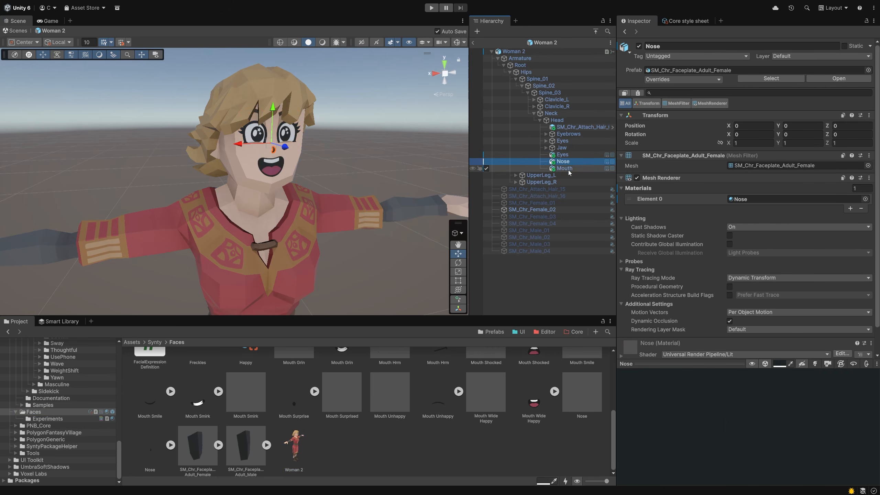
{"action": "left_click", "coordinate": [565, 169], "text": "shift"}
{"action": "key", "text": "Delete"}
Rename the remaining Eyes faceplate object under the Head bone to Facial Expression
{"action": "left_click", "coordinate": [564, 155]}
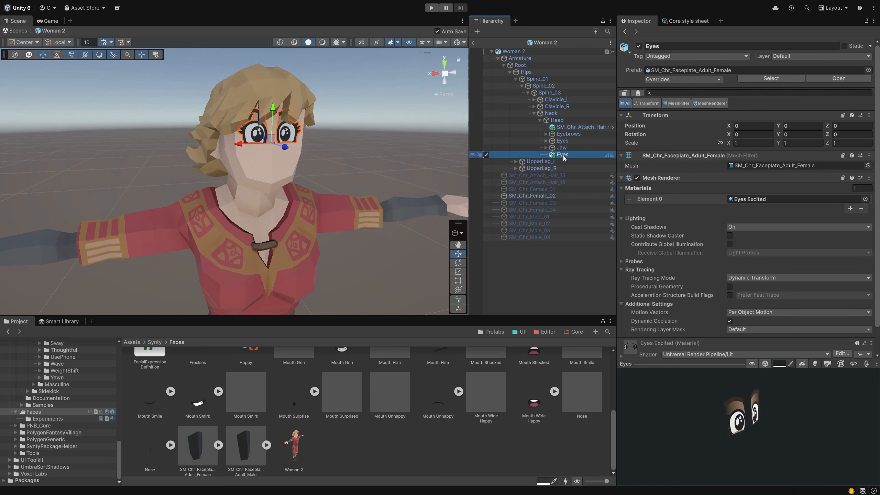
{"action": "key", "text": "F2"}
{"action": "type", "text": "Facial E"}
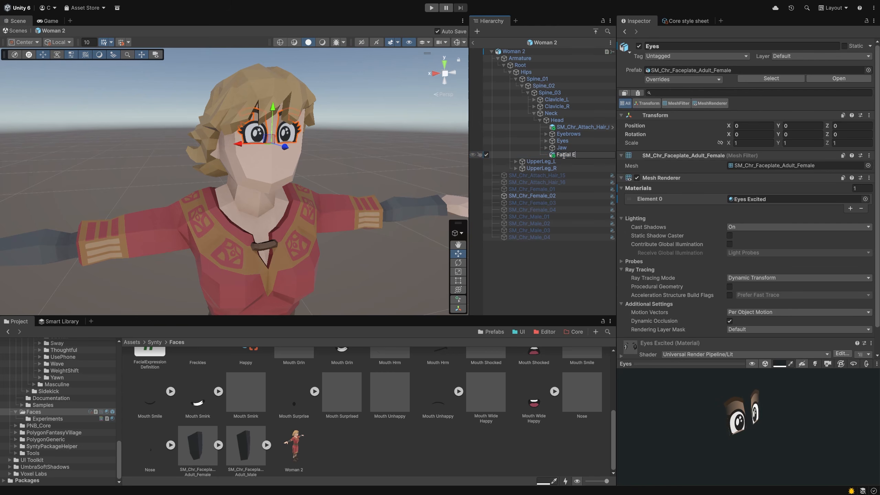
{"action": "type", "text": "xpression"}
{"action": "key", "text": "Return"}
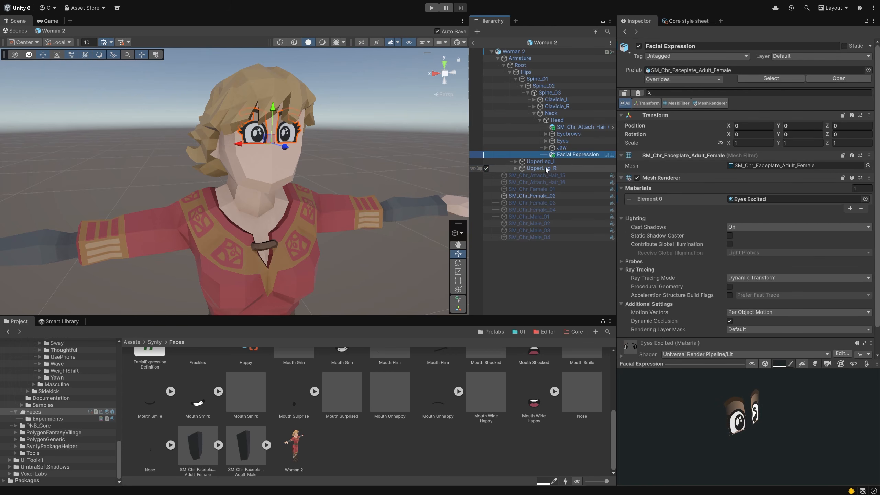
Delete all the separate eye, mouth and nose materials from the Faces folder, keeping their textures
{"action": "scroll", "coordinate": [346, 399], "scroll_direction": "up", "scroll_amount": 3}
{"action": "left_click", "coordinate": [342, 372]}
{"action": "left_click", "coordinate": [245, 373], "text": "ctrl"}
{"action": "left_click", "coordinate": [430, 379], "text": "ctrl"}
{"action": "left_click", "coordinate": [532, 376], "text": "ctrl"}
{"action": "left_click", "coordinate": [437, 425], "text": "ctrl"}
{"action": "left_click", "coordinate": [389, 427], "text": "ctrl"}
{"action": "left_click", "coordinate": [342, 427], "text": "ctrl"}
{"action": "left_click", "coordinate": [246, 426], "text": "ctrl"}
{"action": "left_click", "coordinate": [200, 425], "text": "ctrl"}
{"action": "scroll", "coordinate": [208, 421], "scroll_direction": "down", "scroll_amount": 3}
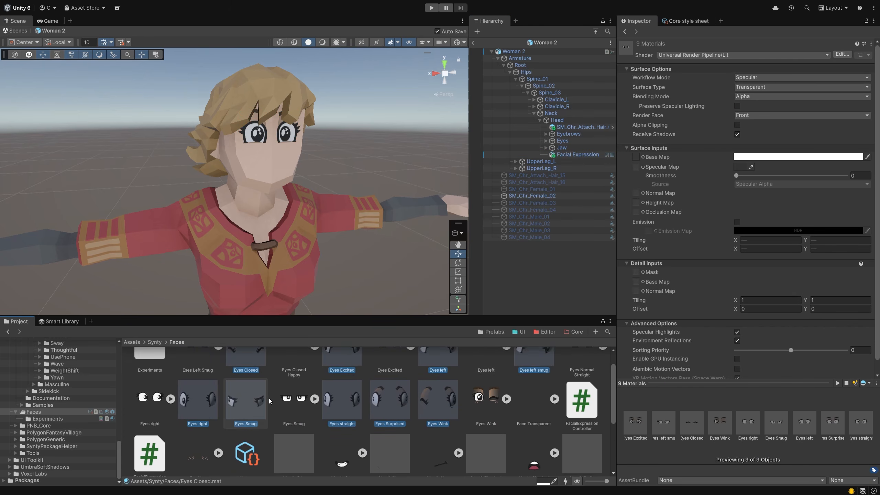
{"action": "left_click", "coordinate": [485, 443], "text": "ctrl"}
{"action": "left_click", "coordinate": [390, 444], "text": "ctrl"}
{"action": "left_click", "coordinate": [246, 443], "text": "ctrl"}
{"action": "scroll", "coordinate": [294, 434], "scroll_direction": "down", "scroll_amount": 2}
{"action": "left_click", "coordinate": [342, 393], "text": "ctrl"}
{"action": "key", "text": "Delete"}
{"action": "key", "text": "Return"}
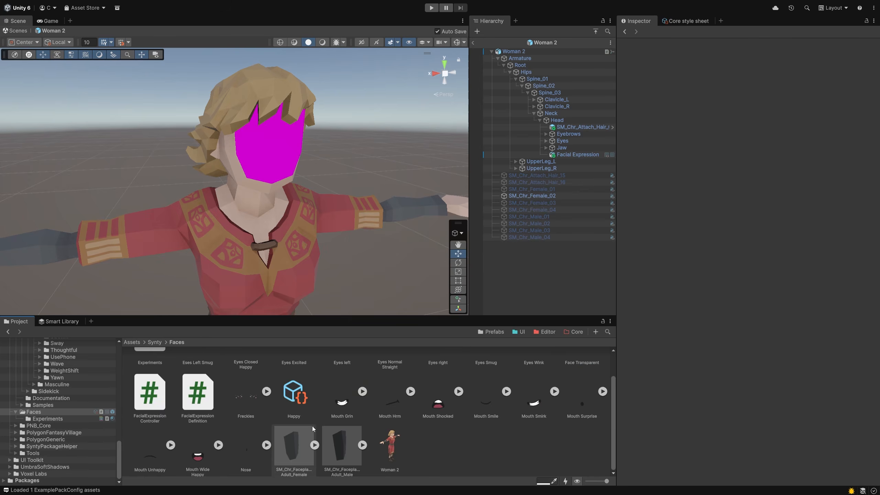
Create a URP Lit Shader Graph named FacialExpression in the Faces folder and open it
{"action": "right_click", "coordinate": [422, 465]}
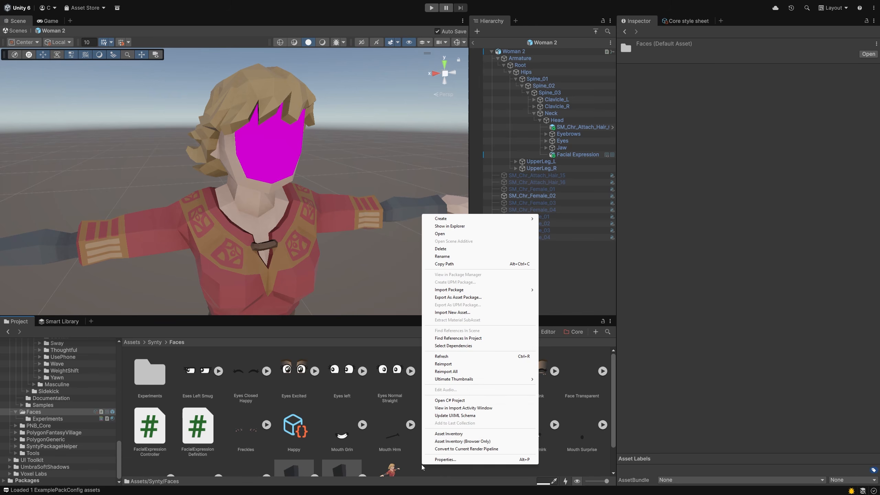
{"action": "mouse_move", "coordinate": [454, 218]}
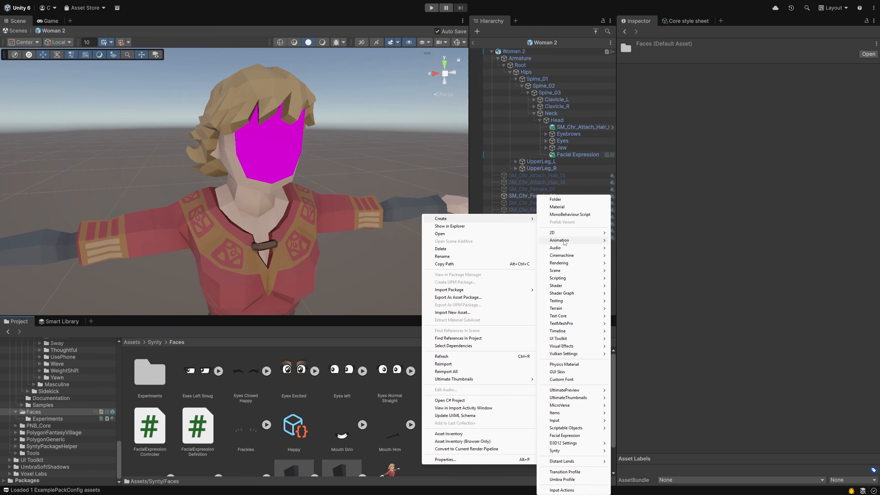
{"action": "mouse_move", "coordinate": [573, 294]}
{"action": "mouse_move", "coordinate": [641, 293]}
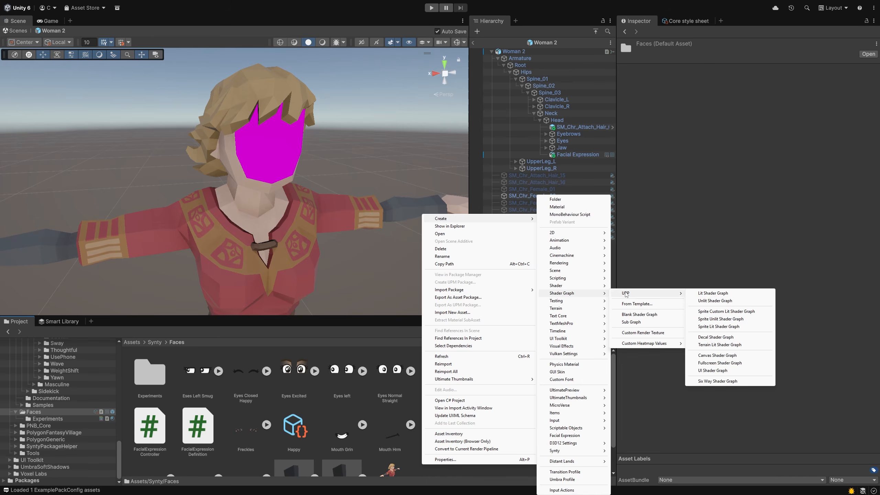
{"action": "left_click", "coordinate": [741, 294]}
{"action": "type", "text": "FacialExpression"}
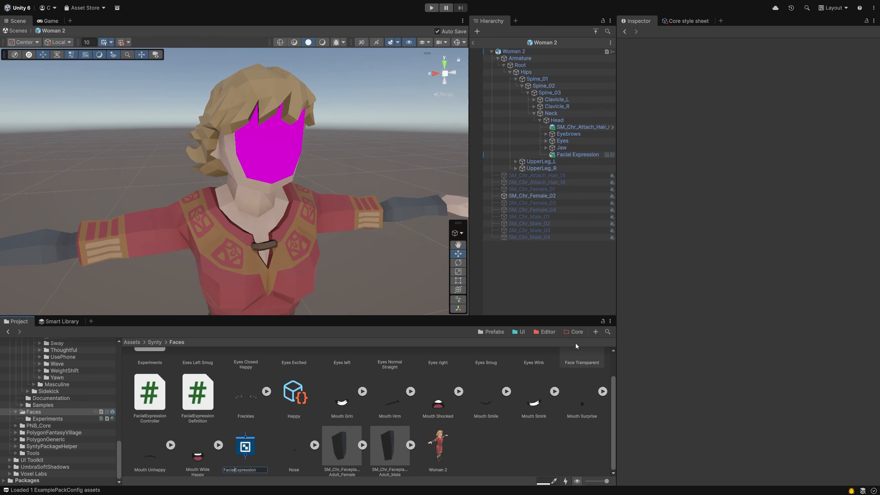
{"action": "key", "text": "Return"}
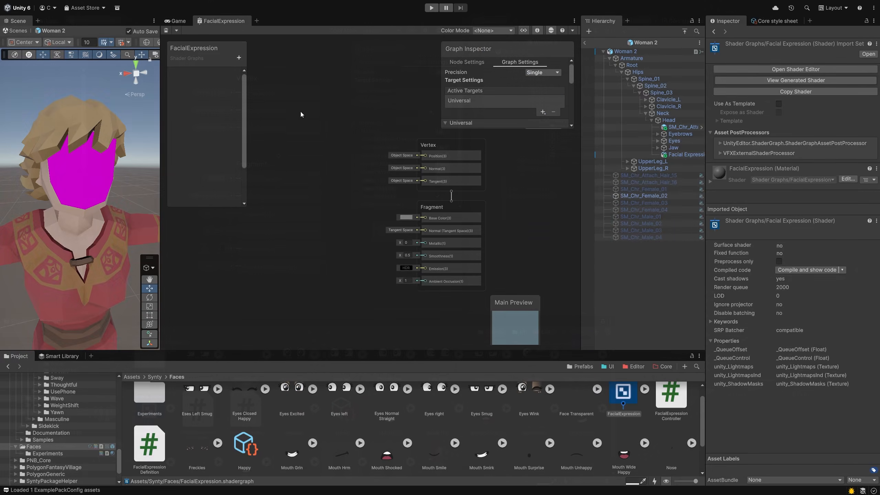
Add three Texture 2D properties named Eyes, Nose and Mouth to the FacialExpression shader graph
{"action": "left_click", "coordinate": [238, 57]}
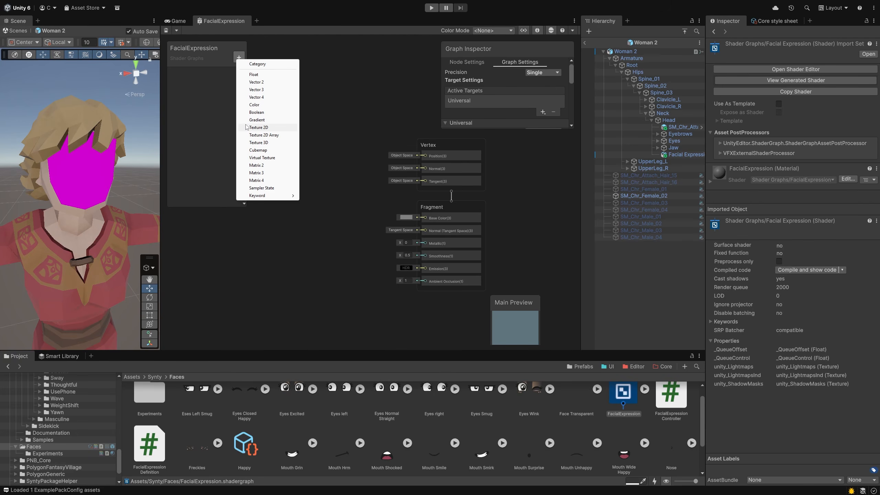
{"action": "left_click", "coordinate": [270, 127]}
{"action": "type", "text": "Eyes"}
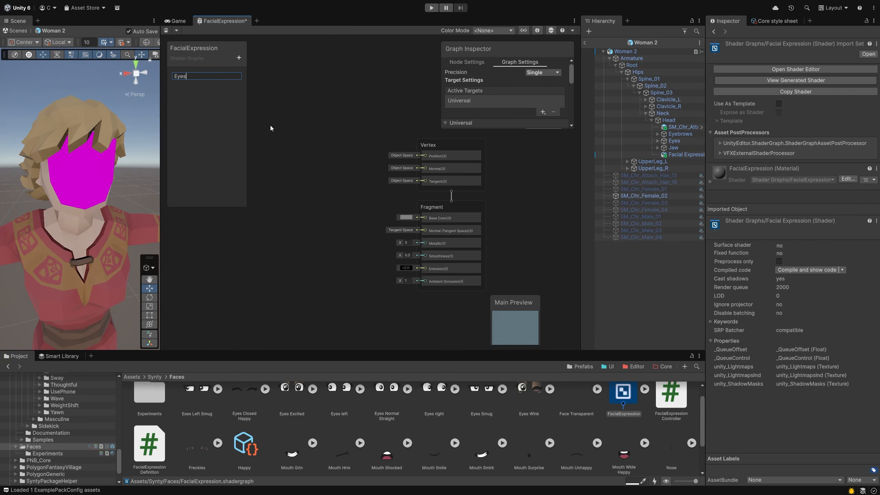
{"action": "key", "text": "Return"}
{"action": "left_click", "coordinate": [239, 58]}
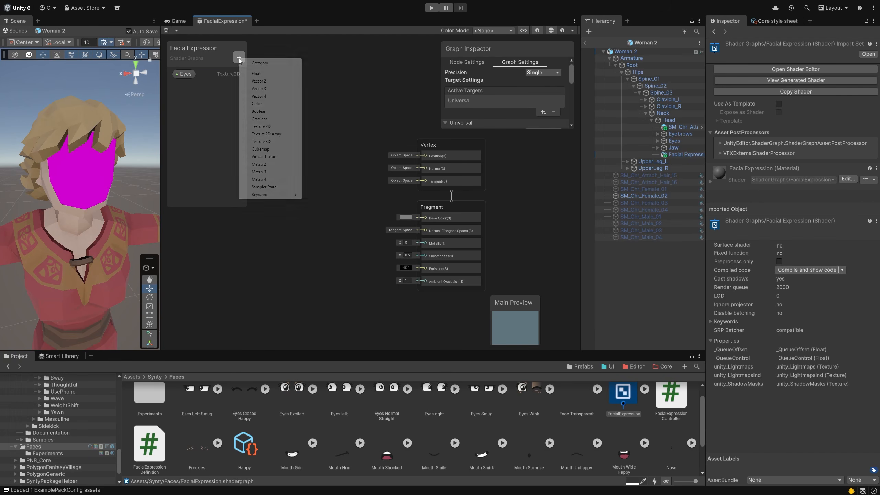
{"action": "left_click", "coordinate": [284, 127]}
{"action": "type", "text": "Nose"}
{"action": "key", "text": "Return"}
{"action": "left_click", "coordinate": [239, 57]}
{"action": "left_click", "coordinate": [271, 129]}
{"action": "type", "text": "Mouth"}
{"action": "key", "text": "Return"}
Add two more Texture 2D properties to the shader graph, named Extras1 and Extras2
{"action": "left_click", "coordinate": [238, 58]}
{"action": "left_click", "coordinate": [260, 127]}
{"action": "type", "text": "Extras1"}
{"action": "key", "text": "Return"}
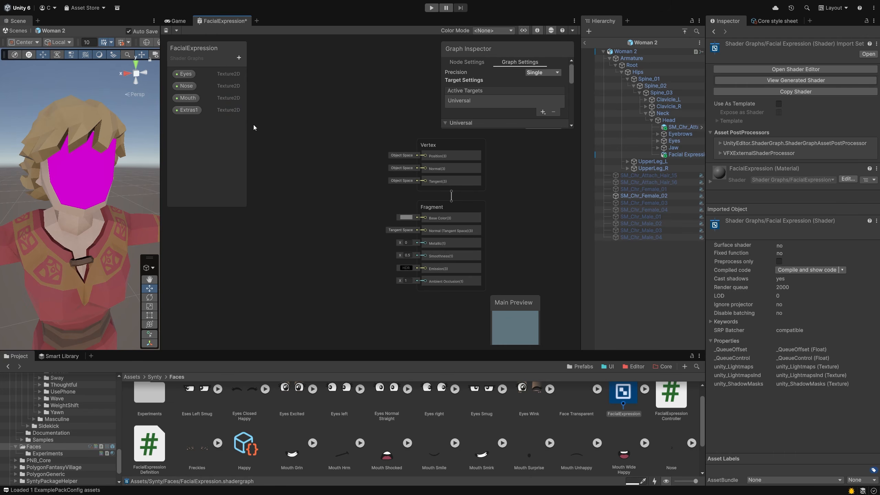
{"action": "left_click", "coordinate": [239, 58]}
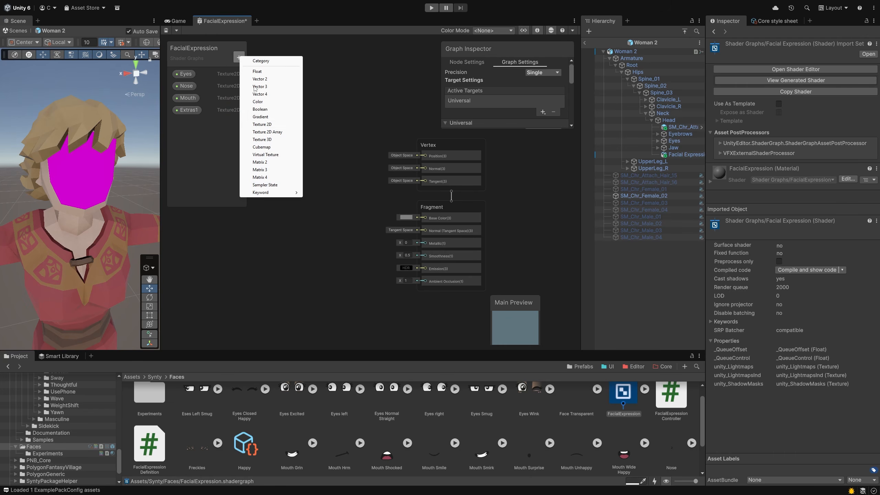
{"action": "left_click", "coordinate": [268, 124]}
{"action": "type", "text": "Extras2"}
{"action": "key", "text": "Return"}
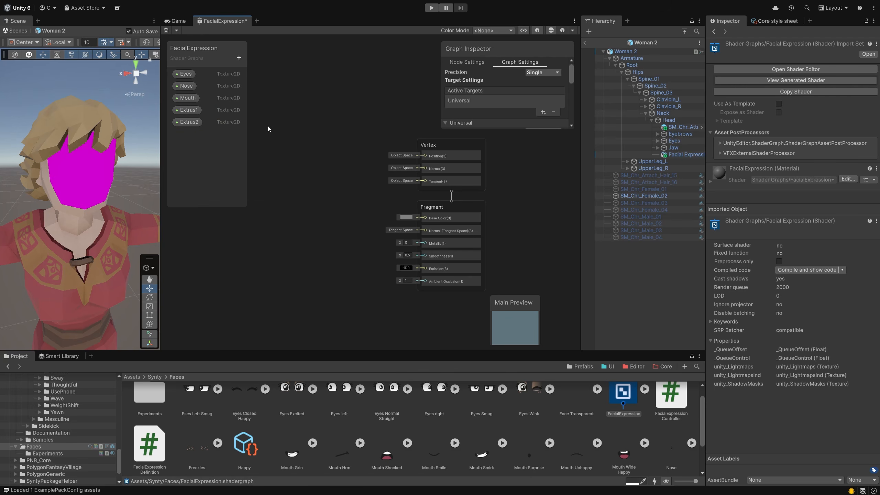
Place the Eyes texture property as a node in the graph, beside the Fragment block's Base Color input
{"action": "left_click", "coordinate": [184, 76]}
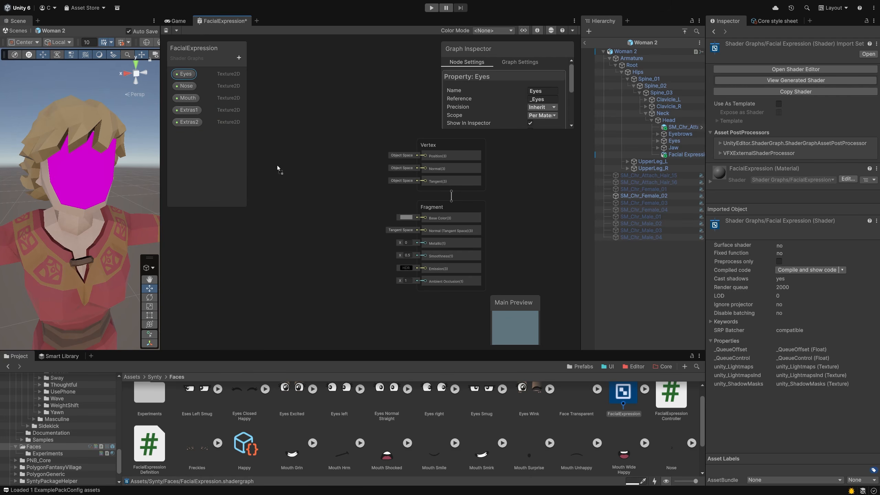
{"action": "left_click_drag", "start_coordinate": [293, 211], "coordinate": [295, 216]}
{"action": "scroll", "coordinate": [431, 218], "scroll_direction": "up", "scroll_amount": 3}
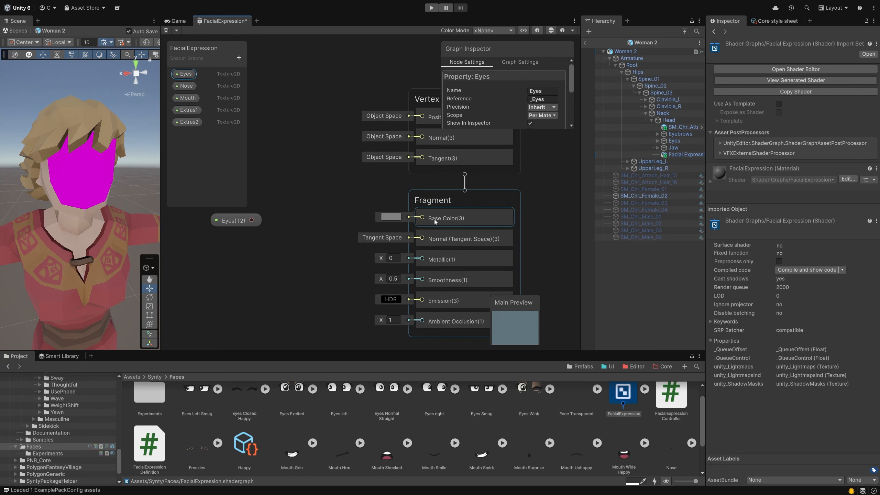
Add a Sample Texture 2D node to the graph, fed by the Eyes texture property
{"action": "left_click_drag", "start_coordinate": [251, 219], "coordinate": [413, 222]}
{"action": "left_click", "coordinate": [294, 241]}
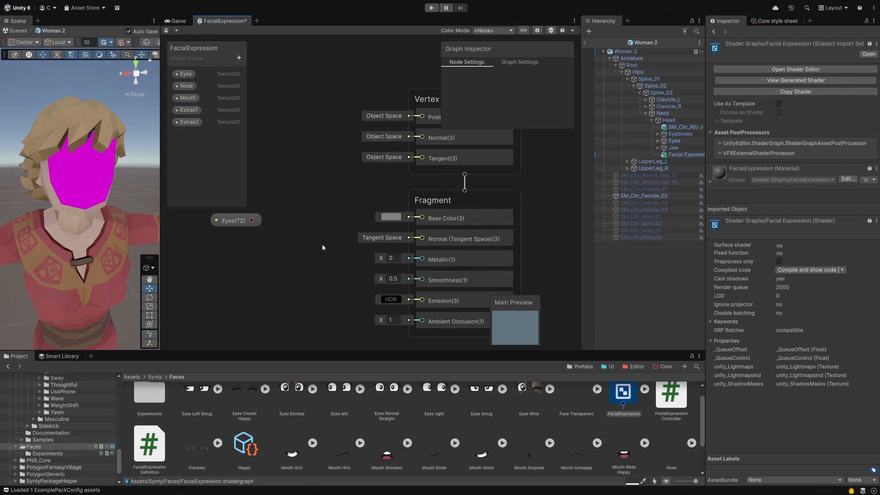
{"action": "left_click_drag", "start_coordinate": [207, 207], "coordinate": [210, 133]}
{"action": "left_click_drag", "start_coordinate": [228, 213], "coordinate": [252, 210]}
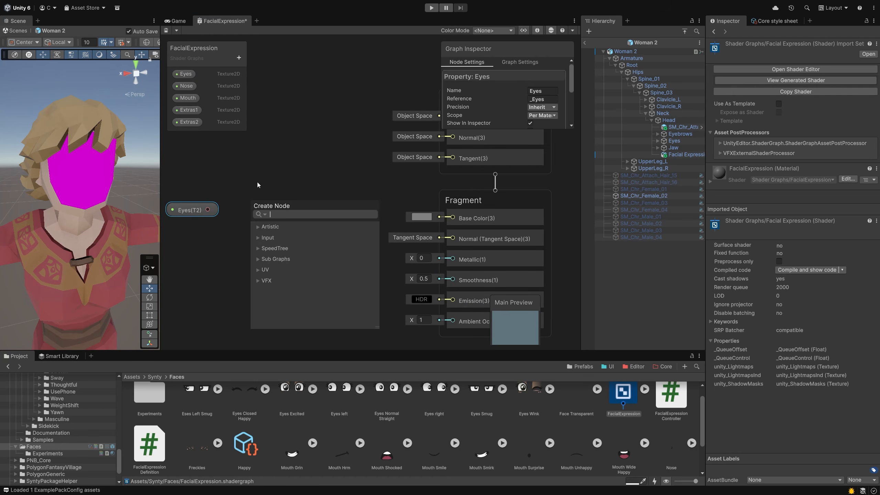
{"action": "type", "text": "Sampl"}
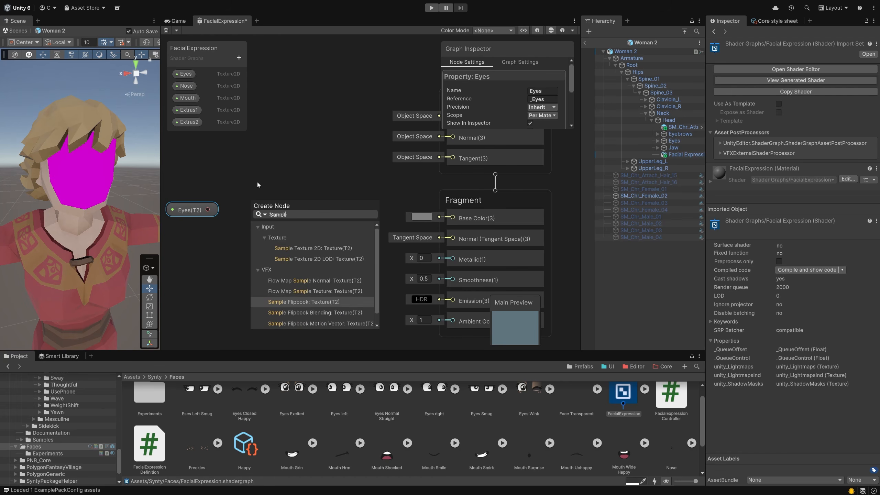
{"action": "left_click", "coordinate": [304, 249]}
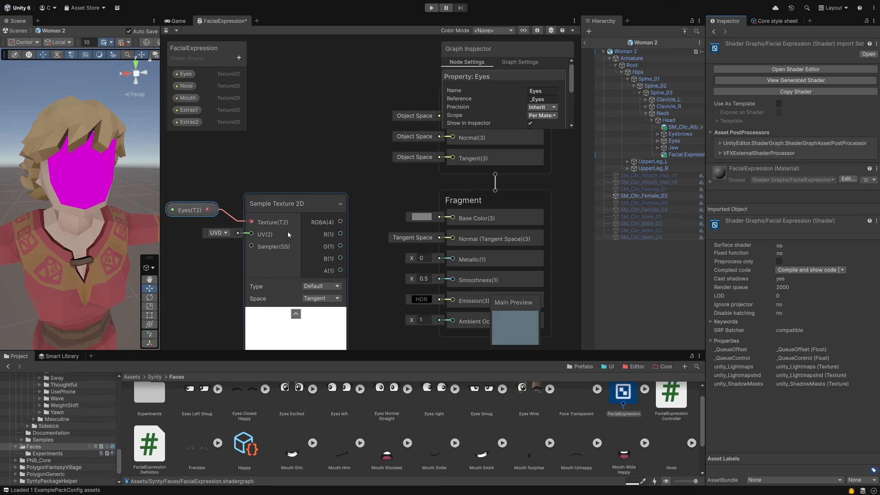
Connect the Sample Texture 2D node's RGBA output to the Fragment block's Base Color and move the main preview aside
{"action": "scroll", "coordinate": [225, 264], "scroll_direction": "down", "scroll_amount": 2}
{"action": "left_click_drag", "start_coordinate": [310, 235], "coordinate": [385, 232]}
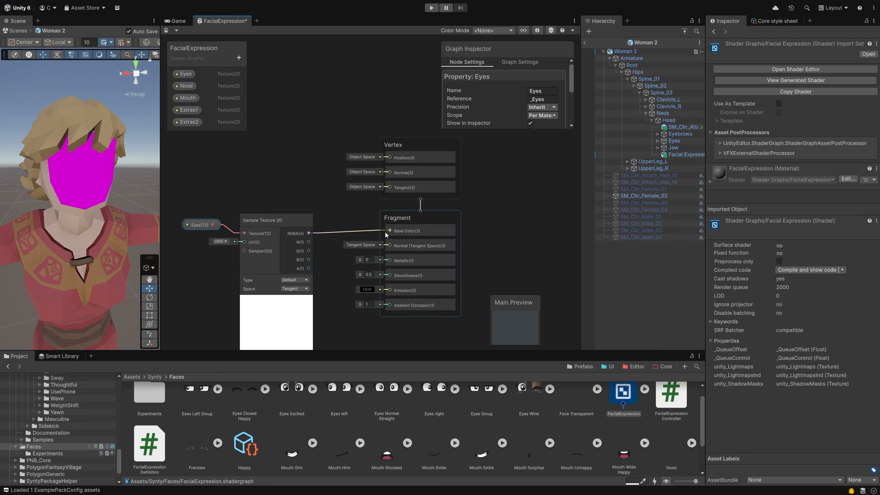
{"action": "middle_click_drag", "start_coordinate": [327, 287], "coordinate": [338, 250]}
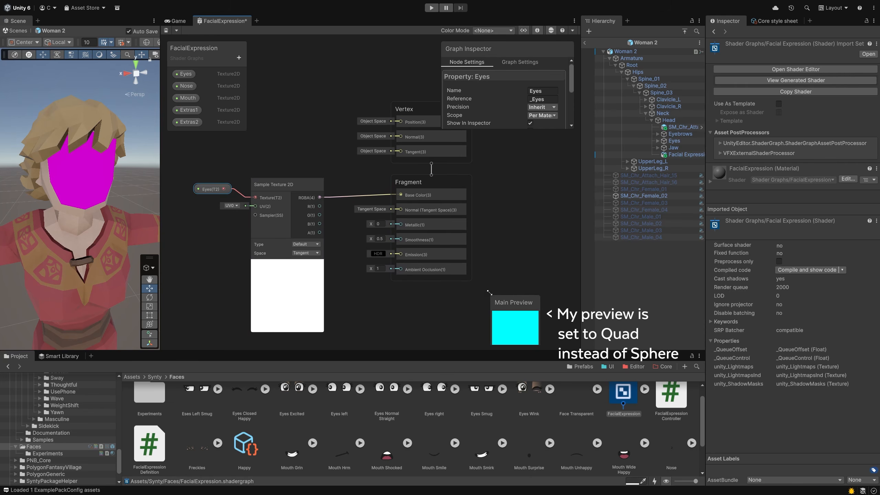
{"action": "left_click_drag", "start_coordinate": [512, 310], "coordinate": [540, 290]}
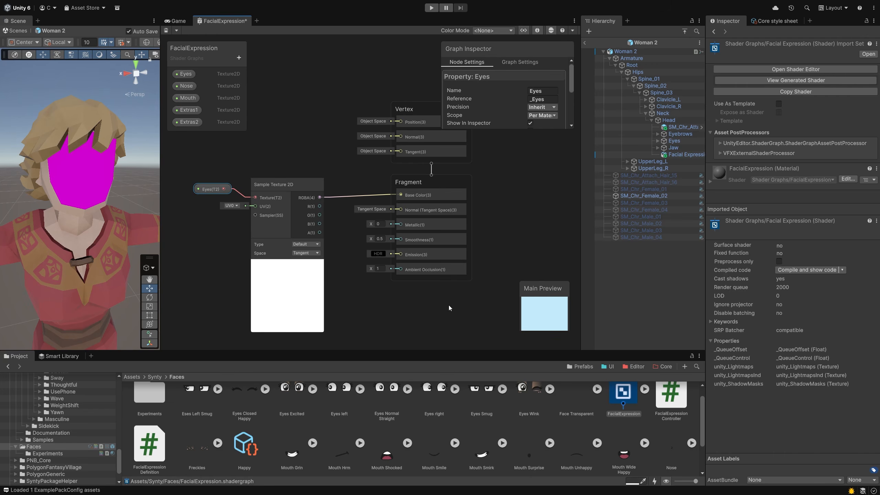
Set the Eyes property's default texture to Eyes Normal Straight and inspect it in the Sample Texture 2D preview
{"action": "left_click", "coordinate": [184, 73]}
{"action": "left_click_drag", "start_coordinate": [500, 129], "coordinate": [407, 182]}
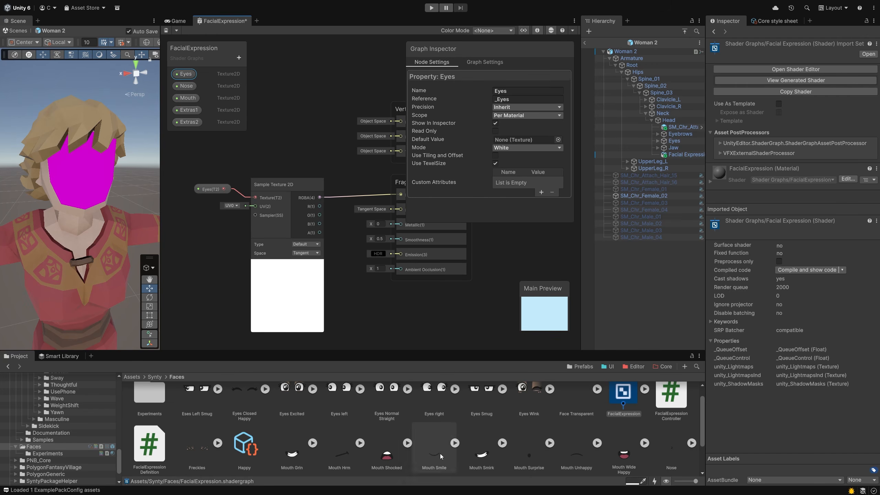
{"action": "left_click", "coordinate": [387, 400]}
{"action": "left_click_drag", "start_coordinate": [397, 427], "coordinate": [521, 140]}
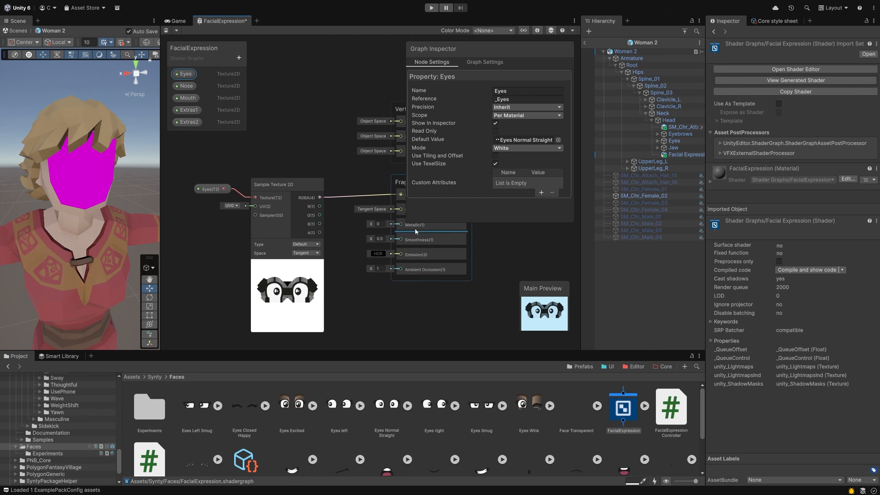
{"action": "left_click_drag", "start_coordinate": [407, 222], "coordinate": [466, 164]}
{"action": "middle_click_drag", "start_coordinate": [340, 299], "coordinate": [383, 221]}
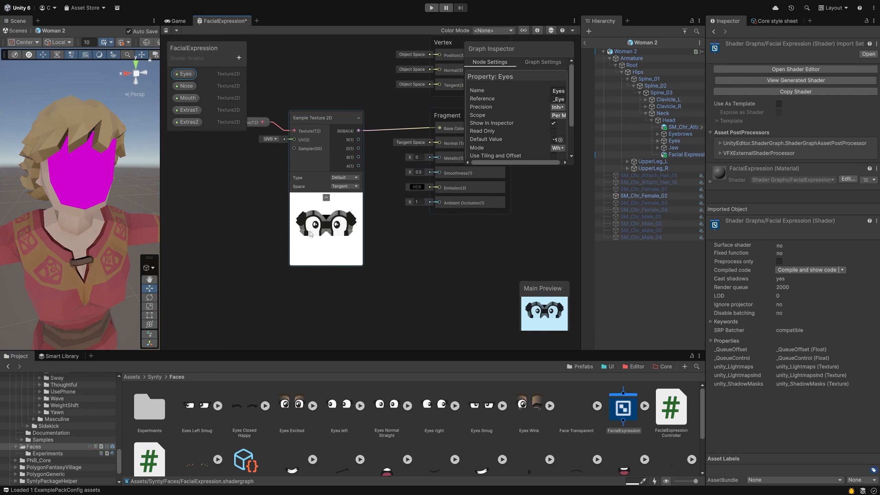
{"action": "scroll", "coordinate": [322, 225], "scroll_direction": "up", "scroll_amount": 5}
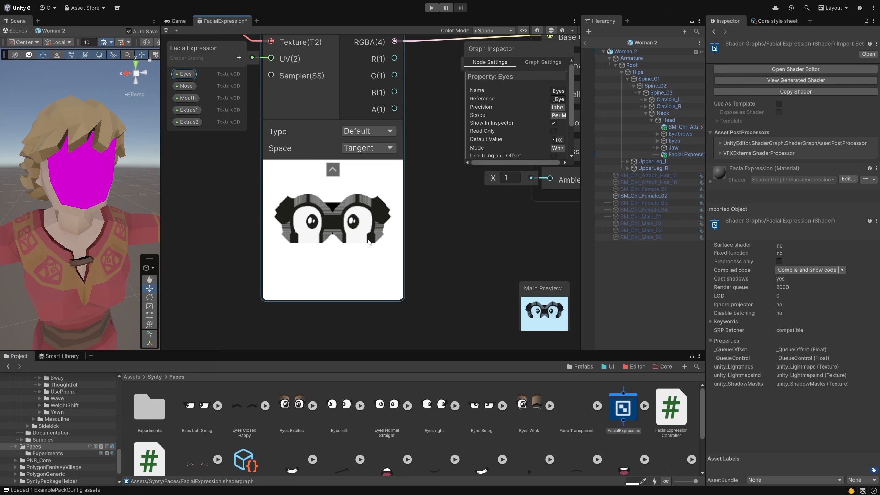
{"action": "scroll", "coordinate": [328, 258], "scroll_direction": "down", "scroll_amount": 5}
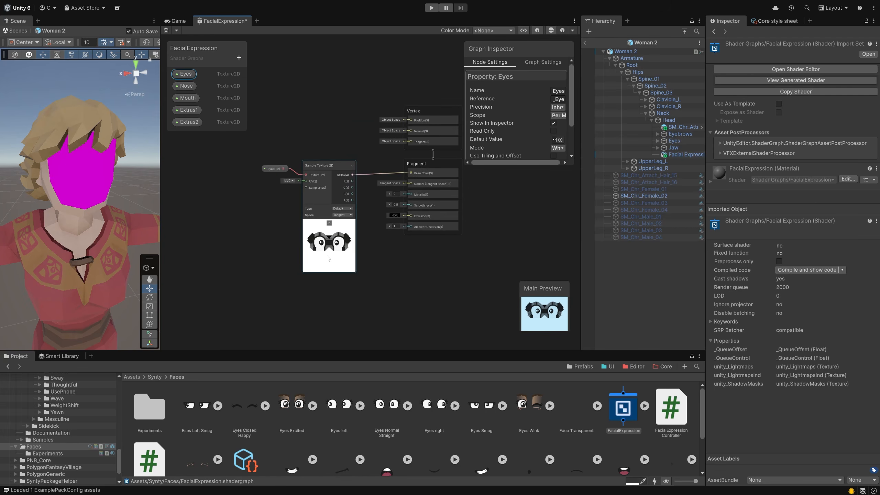
Create a material named FacialExpression from the FacialExpression shader graph in the Faces folder
{"action": "right_click", "coordinate": [621, 410]}
{"action": "mouse_move", "coordinate": [723, 165]}
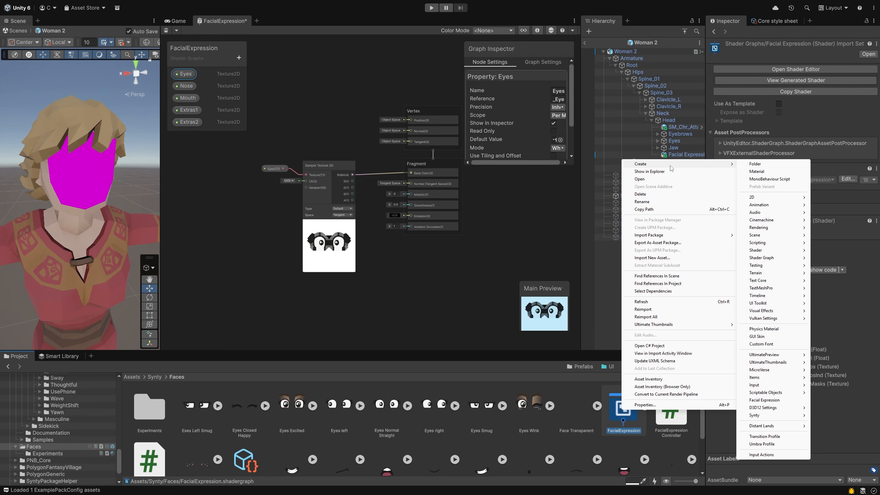
{"action": "left_click", "coordinate": [775, 171]}
{"action": "type", "text": "FacialExpression"}
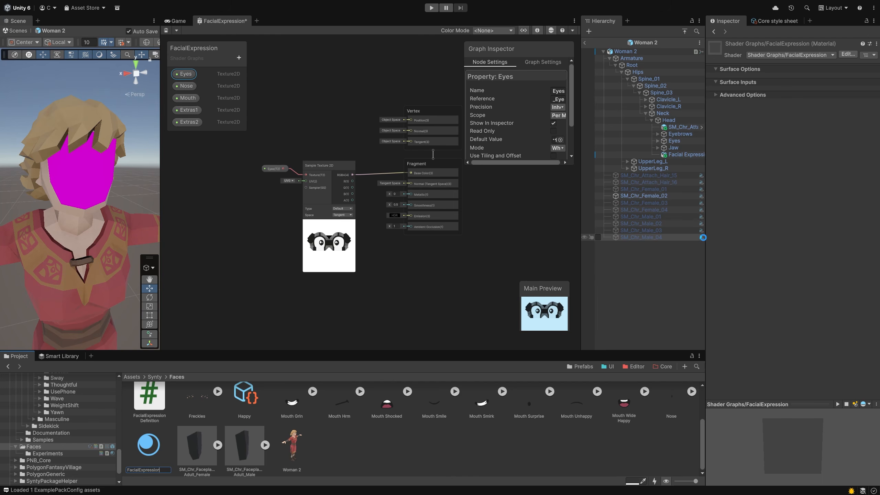
{"action": "key", "text": "Return"}
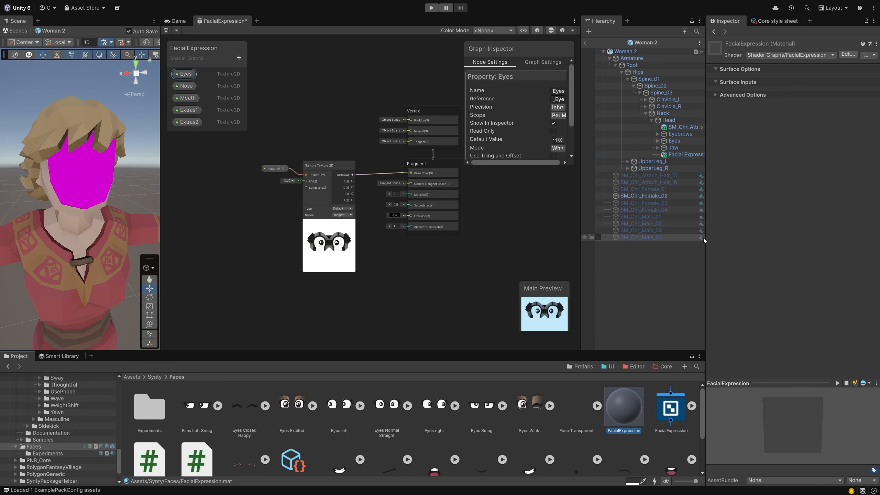
Assign the FacialExpression material to the Facial Expression object's mesh renderer and save the shader graph
{"action": "left_click", "coordinate": [696, 156]}
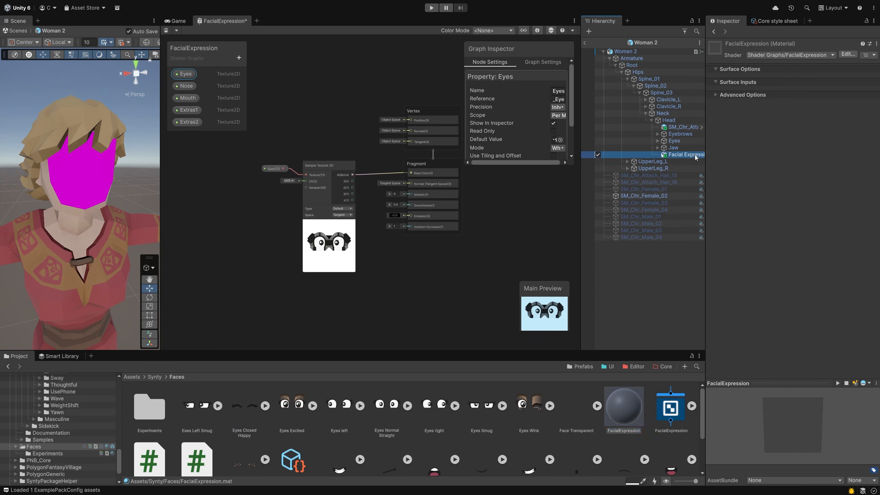
{"action": "left_click_drag", "start_coordinate": [620, 413], "coordinate": [803, 199]}
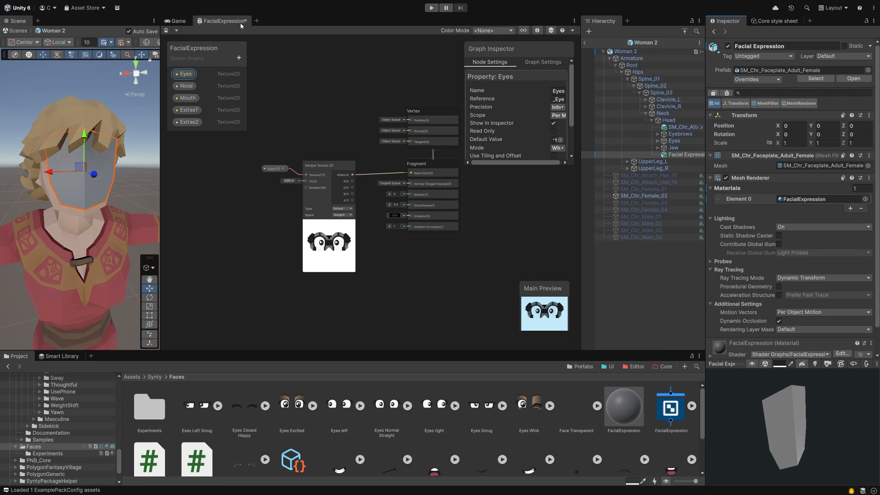
{"action": "left_click", "coordinate": [235, 272]}
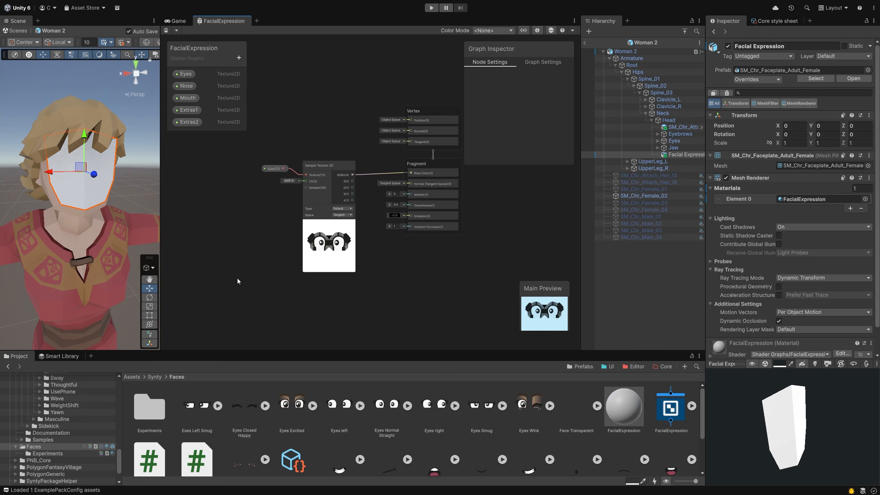
Set the shader graph's workflow mode to Specular and its surface type to Transparent
{"action": "left_click", "coordinate": [536, 64]}
{"action": "left_click_drag", "start_coordinate": [468, 165], "coordinate": [395, 213]}
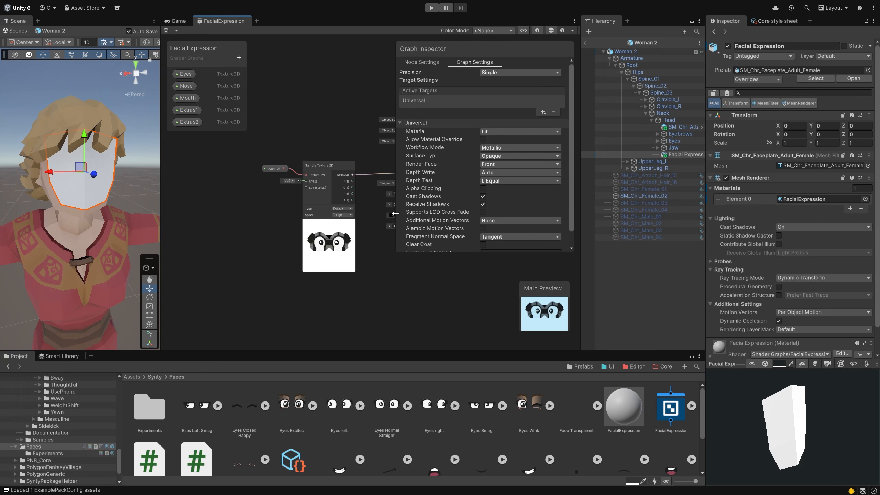
{"action": "left_click", "coordinate": [500, 147]}
{"action": "left_click", "coordinate": [500, 163]}
{"action": "left_click", "coordinate": [499, 156]}
{"action": "left_click", "coordinate": [501, 172]}
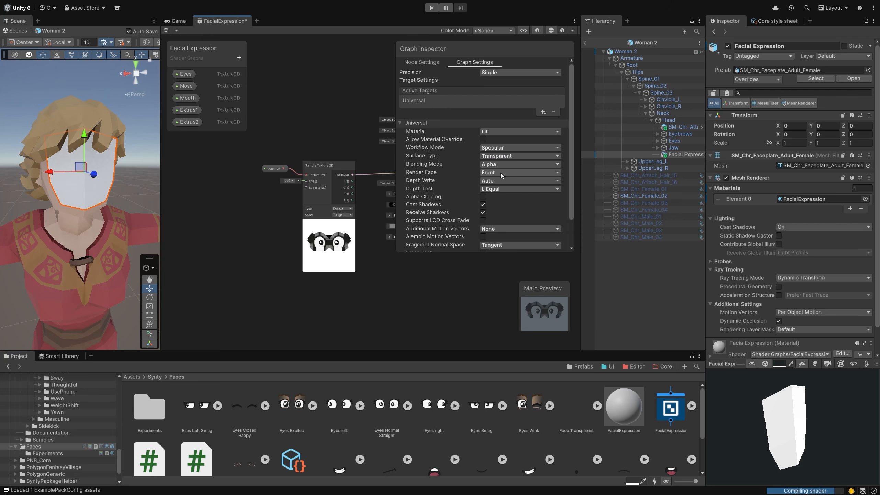
Connect the Sample Texture 2D node's A output to the Fragment block's Alpha and save the graph
{"action": "left_click_drag", "start_coordinate": [398, 252], "coordinate": [468, 236]}
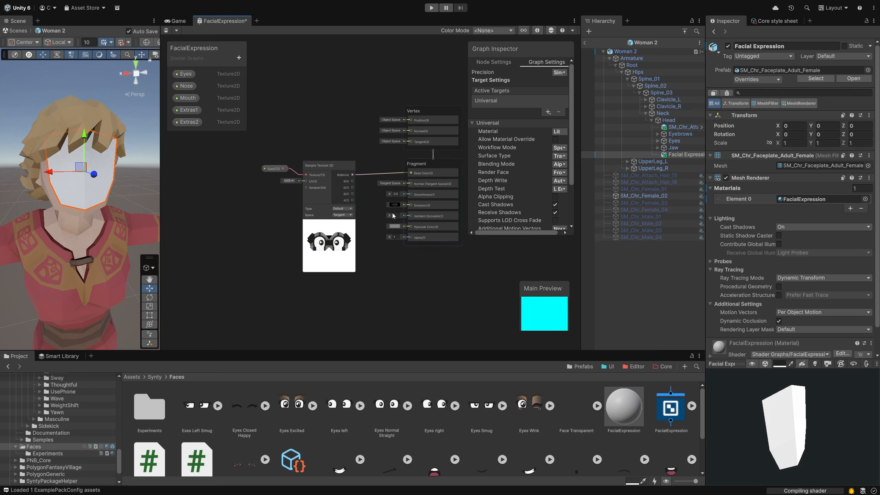
{"action": "scroll", "coordinate": [384, 194], "scroll_direction": "up", "scroll_amount": 2}
{"action": "left_click_drag", "start_coordinate": [341, 204], "coordinate": [421, 255]}
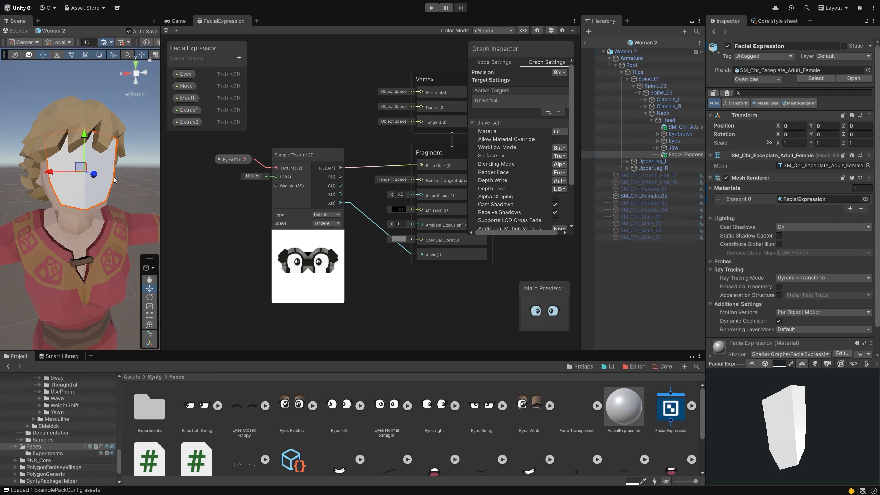
Assign Eyes Normal Straight, Mouth Smile and Nose to the FacialExpression material's Eyes, Mouth and Nose texture slots
{"action": "left_click", "coordinate": [624, 406]}
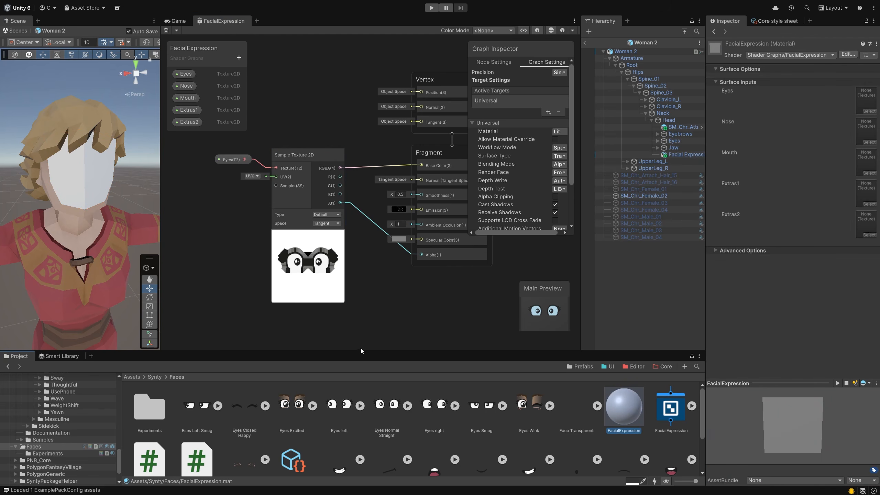
{"action": "left_click_drag", "start_coordinate": [386, 405], "coordinate": [859, 99]}
{"action": "scroll", "coordinate": [515, 415], "scroll_direction": "down", "scroll_amount": 1}
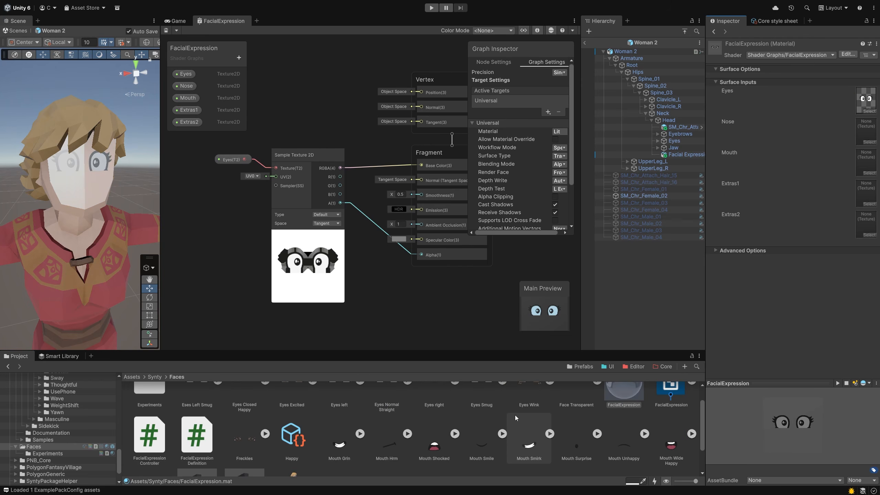
{"action": "left_click_drag", "start_coordinate": [470, 450], "coordinate": [864, 163]}
{"action": "scroll", "coordinate": [468, 439], "scroll_direction": "down", "scroll_amount": 1}
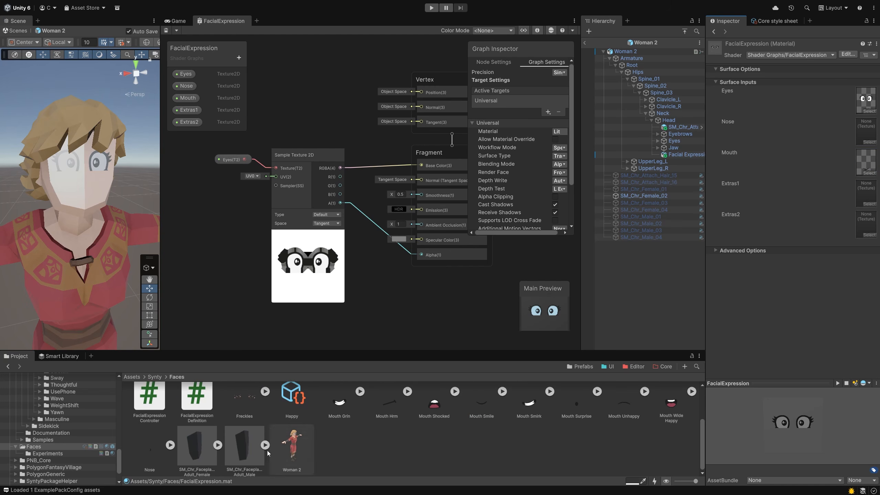
{"action": "left_click_drag", "start_coordinate": [149, 446], "coordinate": [864, 132]}
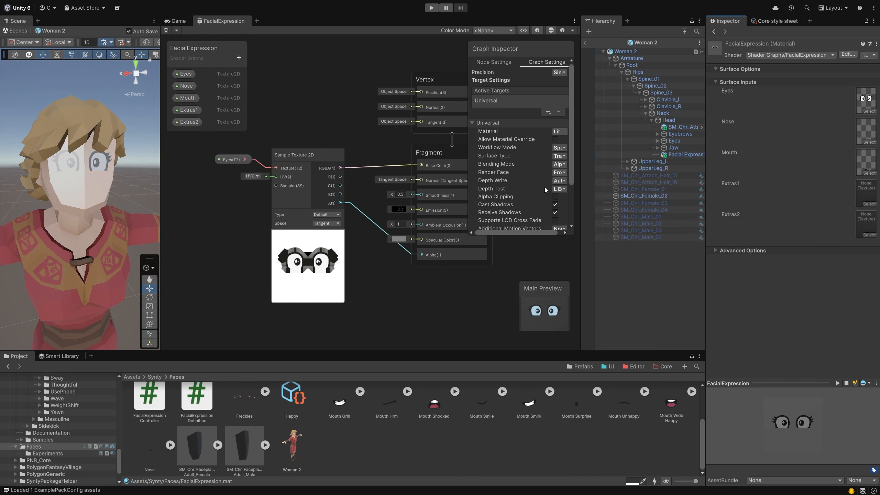
Set the Fragment block's Smoothness to 0 and save the shader graph
{"action": "left_click_drag", "start_coordinate": [525, 235], "coordinate": [524, 144]}
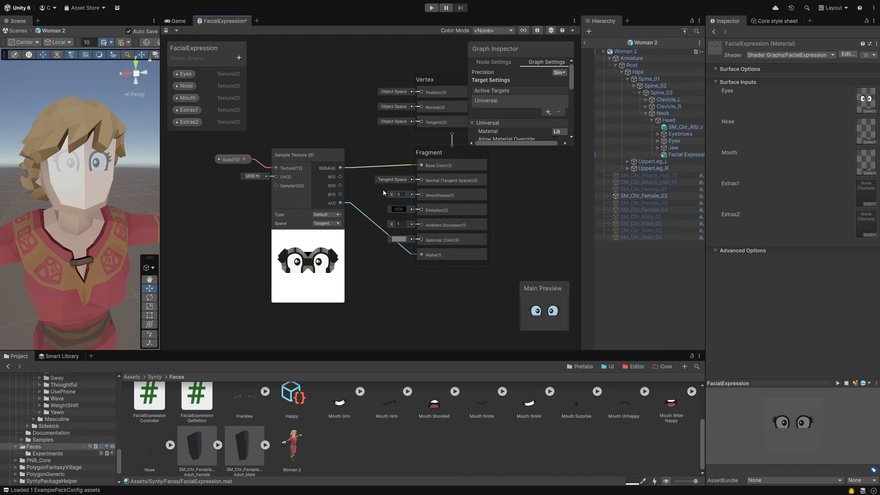
{"action": "key", "text": "ctrl+s"}
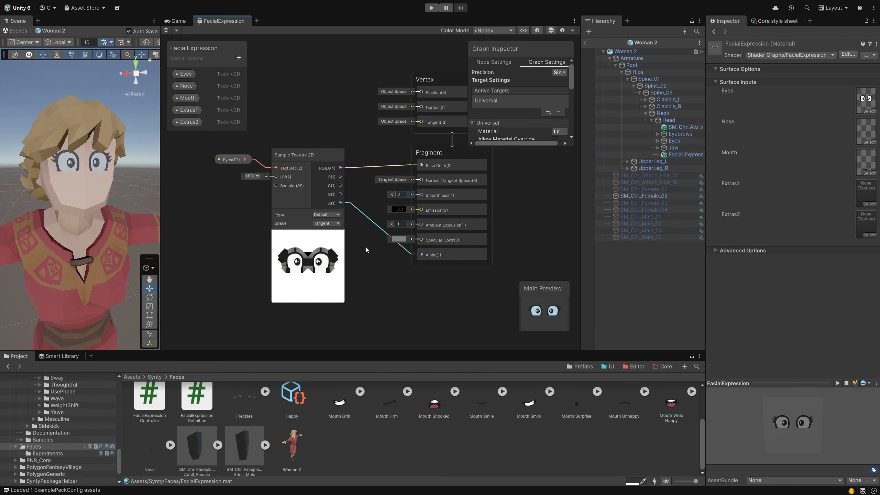
Remove the Sample Texture 2D node's links to Base Color and Alpha and widen the gap before the Fragment block
{"action": "middle_click_drag", "start_coordinate": [372, 251], "coordinate": [423, 258]}
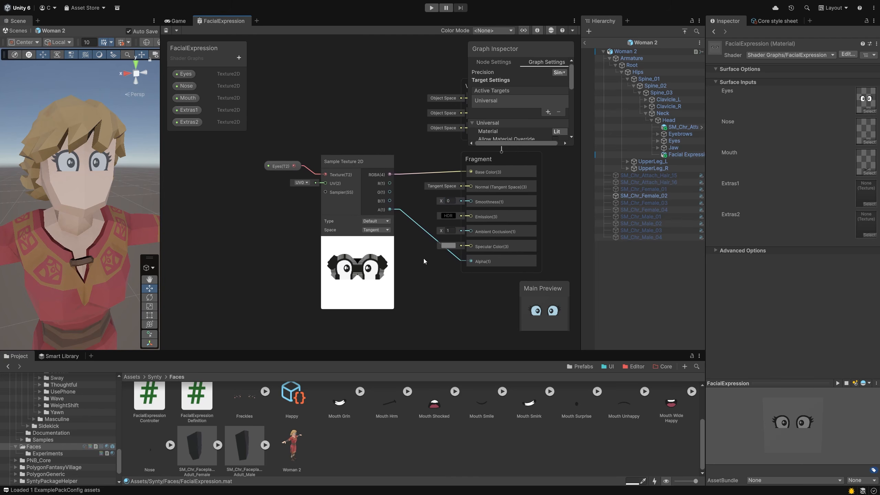
{"action": "left_click_drag", "start_coordinate": [282, 166], "coordinate": [173, 169]}
{"action": "left_click_drag", "start_coordinate": [477, 167], "coordinate": [287, 165]}
{"action": "key", "text": "Delete"}
Place the Nose property with its own connected Sample Texture 2D node, aligned beneath the Eyes nodes
{"action": "scroll", "coordinate": [359, 218], "scroll_direction": "down", "scroll_amount": 3}
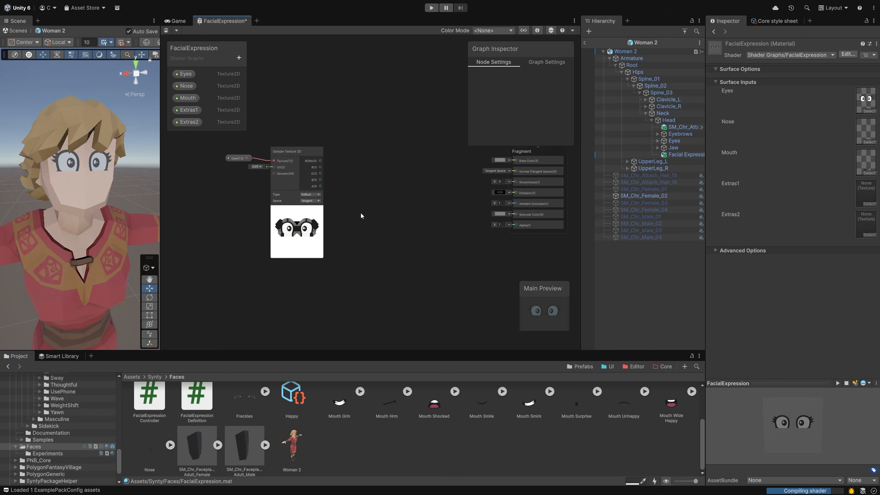
{"action": "left_click_drag", "start_coordinate": [186, 86], "coordinate": [300, 277]}
{"action": "type", "text": "Sample"}
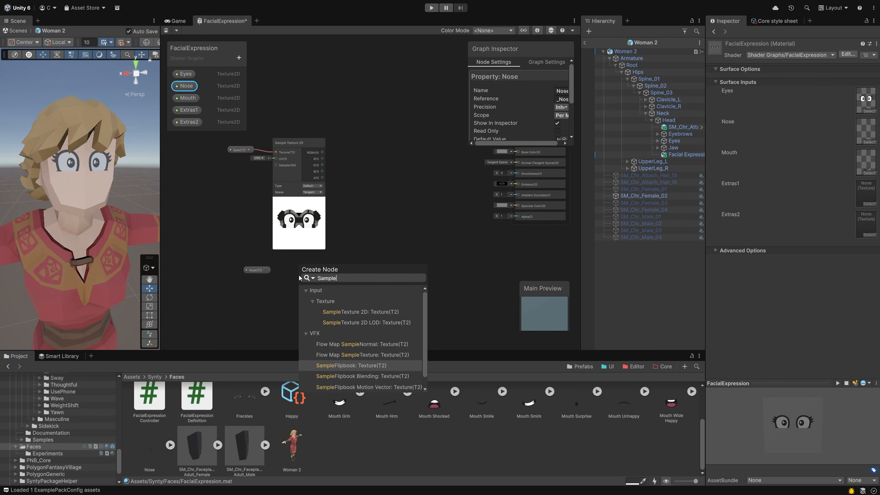
{"action": "key", "text": "Return"}
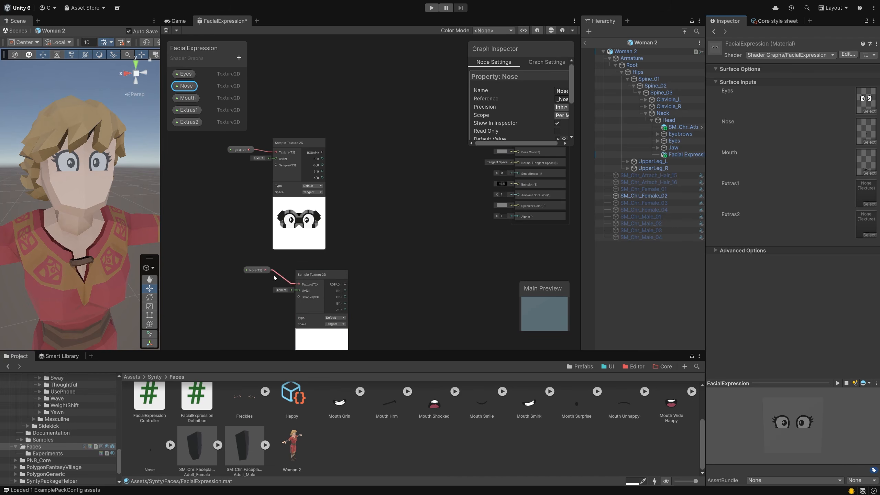
{"action": "left_click_drag", "start_coordinate": [252, 276], "coordinate": [236, 275]}
{"action": "left_click_drag", "start_coordinate": [310, 275], "coordinate": [286, 270]}
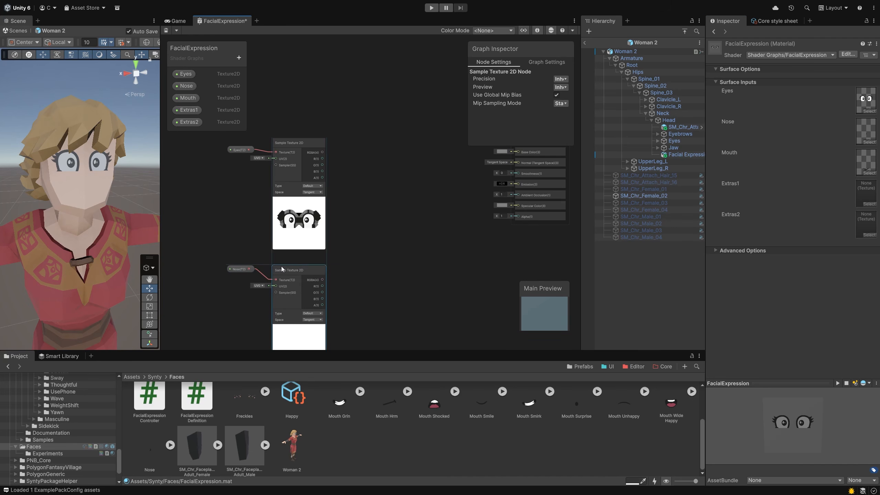
Collapse the previews of both Sample Texture 2D nodes and move the Nose nodes up closer to the Eyes nodes
{"action": "left_click", "coordinate": [299, 201]}
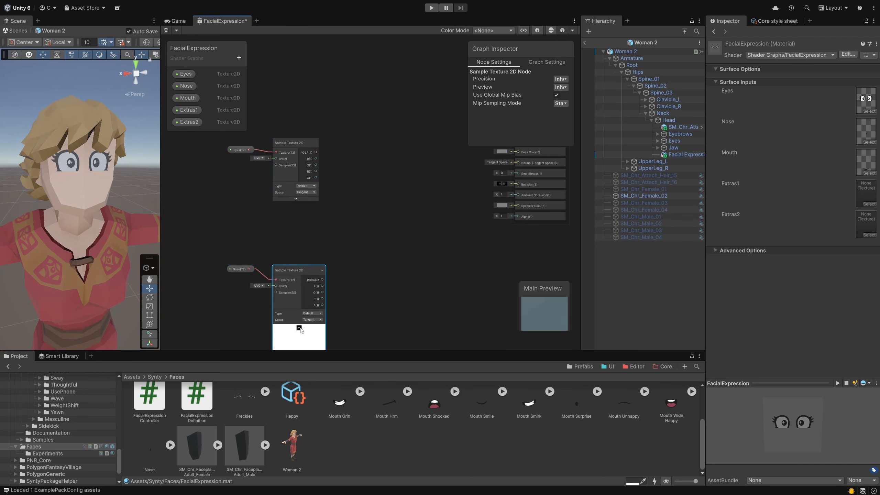
{"action": "left_click", "coordinate": [299, 328]}
{"action": "left_click_drag", "start_coordinate": [229, 248], "coordinate": [317, 328]}
{"action": "left_click_drag", "start_coordinate": [290, 270], "coordinate": [289, 231]}
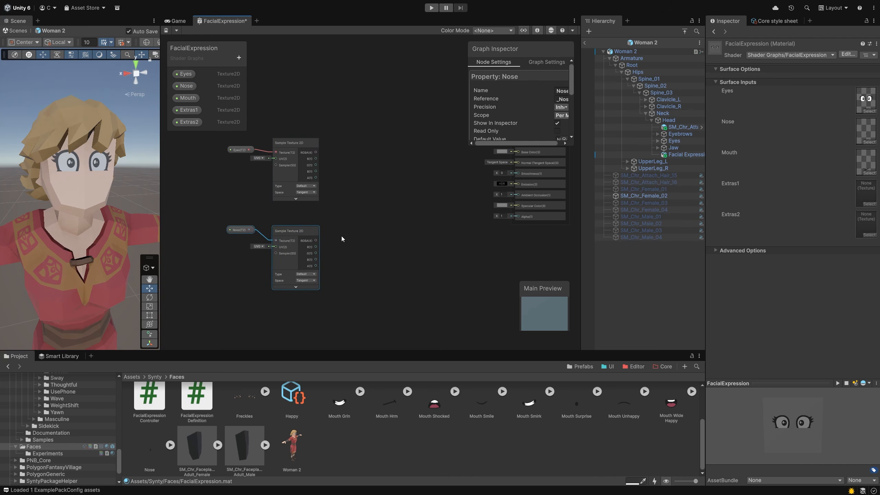
Assign the Nose texture as the Nose property's default value in the shader graph
{"action": "left_click", "coordinate": [329, 229]}
{"action": "middle_click_drag", "start_coordinate": [329, 232], "coordinate": [311, 238]}
{"action": "left_click", "coordinate": [186, 85]}
{"action": "left_click_drag", "start_coordinate": [532, 144], "coordinate": [533, 205]}
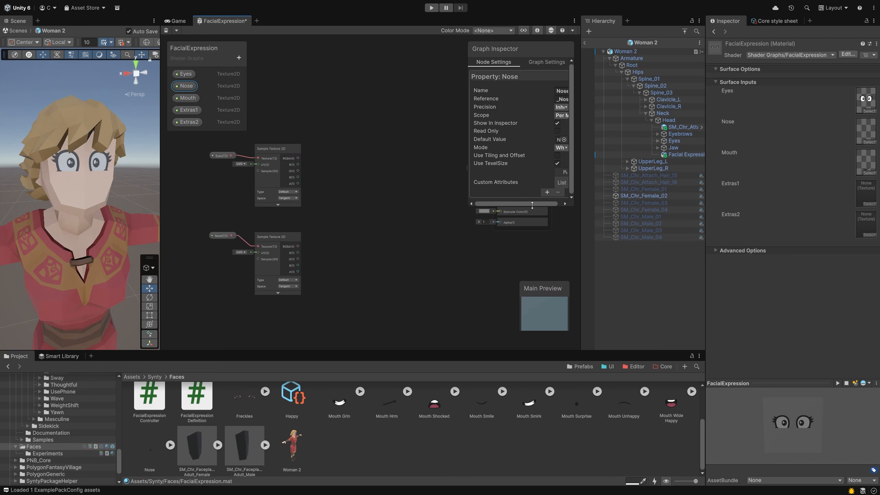
{"action": "left_click_drag", "start_coordinate": [467, 152], "coordinate": [382, 152]}
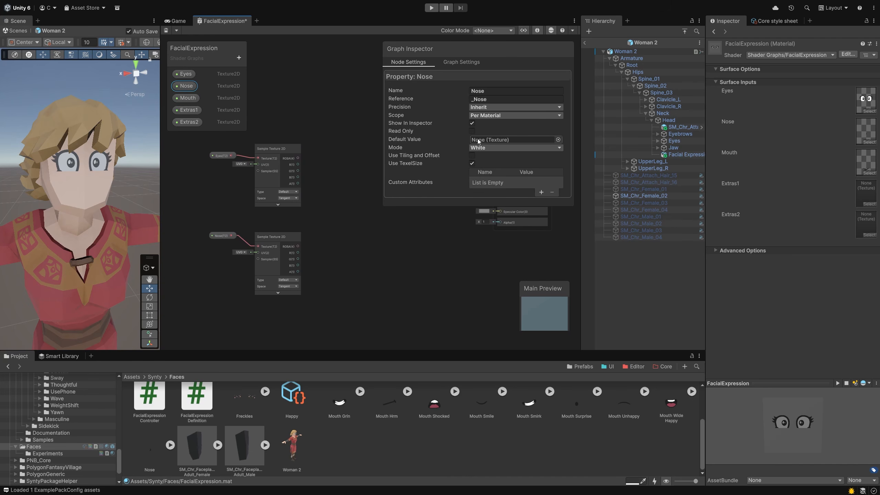
{"action": "left_click", "coordinate": [161, 454]}
{"action": "left_click_drag", "start_coordinate": [160, 454], "coordinate": [481, 141]}
Assign the Mouth Smile texture as the Mouth property's default value and shrink the Graph Inspector
{"action": "left_click", "coordinate": [184, 98]}
{"action": "scroll", "coordinate": [339, 419], "scroll_direction": "up", "scroll_amount": 2}
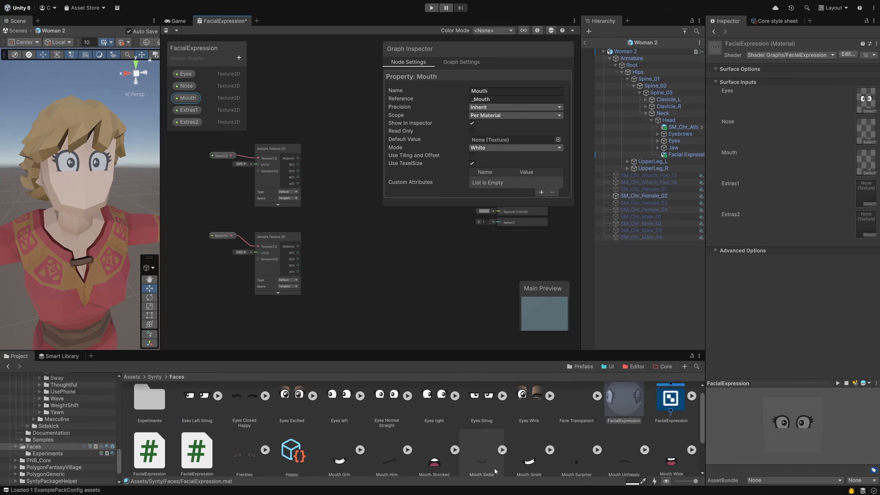
{"action": "left_click_drag", "start_coordinate": [494, 471], "coordinate": [502, 140]}
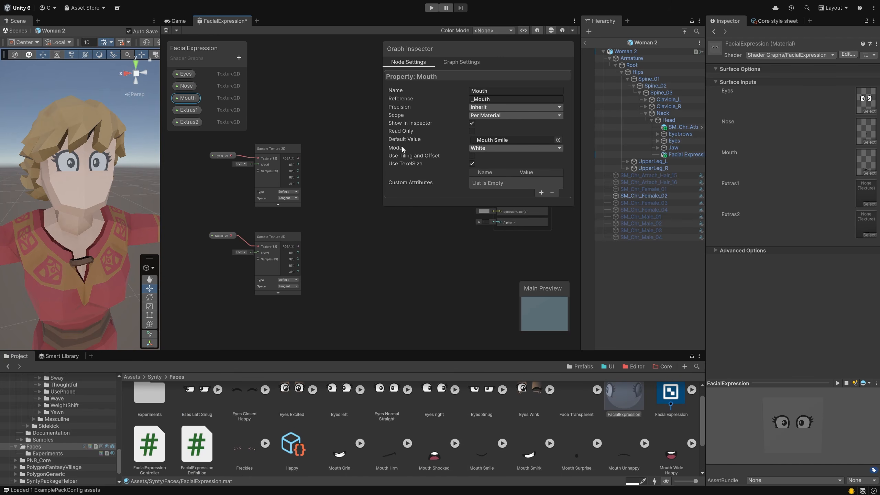
{"action": "left_click_drag", "start_coordinate": [381, 206], "coordinate": [485, 113]}
Create a Lerp node with Eyes RGBA as A, Nose RGBA as B and the Nose alpha as T
{"action": "left_click", "coordinate": [336, 174]}
{"action": "key", "text": "space"}
{"action": "type", "text": "lerp"}
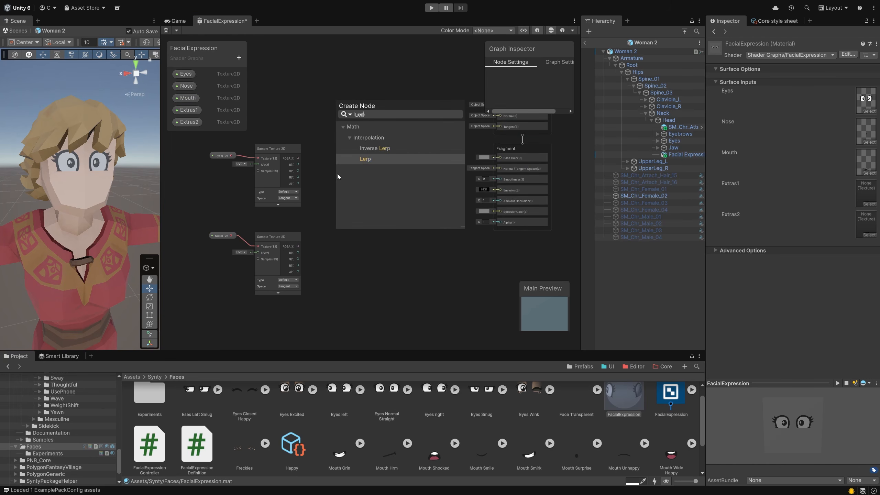
{"action": "key", "text": "Return"}
{"action": "left_click_drag", "start_coordinate": [357, 190], "coordinate": [365, 157]}
{"action": "left_click_drag", "start_coordinate": [298, 158], "coordinate": [349, 166]}
{"action": "left_click_drag", "start_coordinate": [297, 246], "coordinate": [349, 172]}
{"action": "left_click_drag", "start_coordinate": [297, 272], "coordinate": [348, 178]}
Connect the Lerp node's output to the Fragment block's Base Color and save the shader graph
{"action": "scroll", "coordinate": [303, 197], "scroll_direction": "up", "scroll_amount": 3}
{"action": "scroll", "coordinate": [318, 213], "scroll_direction": "down", "scroll_amount": 2}
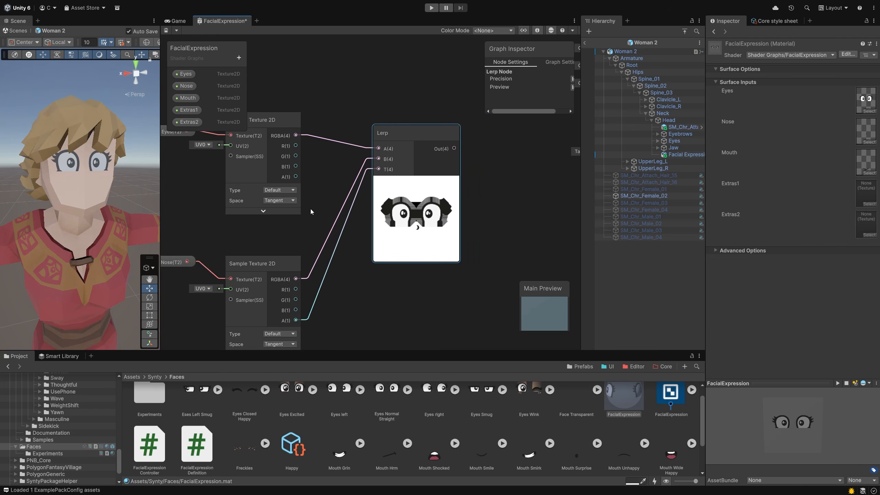
{"action": "middle_click_drag", "start_coordinate": [310, 209], "coordinate": [331, 205]}
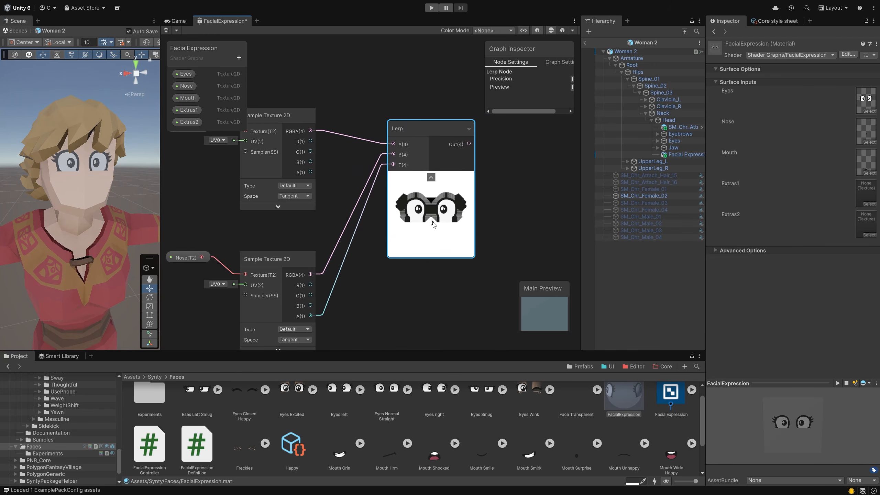
{"action": "middle_click_drag", "start_coordinate": [443, 259], "coordinate": [270, 282]}
{"action": "left_click_drag", "start_coordinate": [294, 167], "coordinate": [466, 153]}
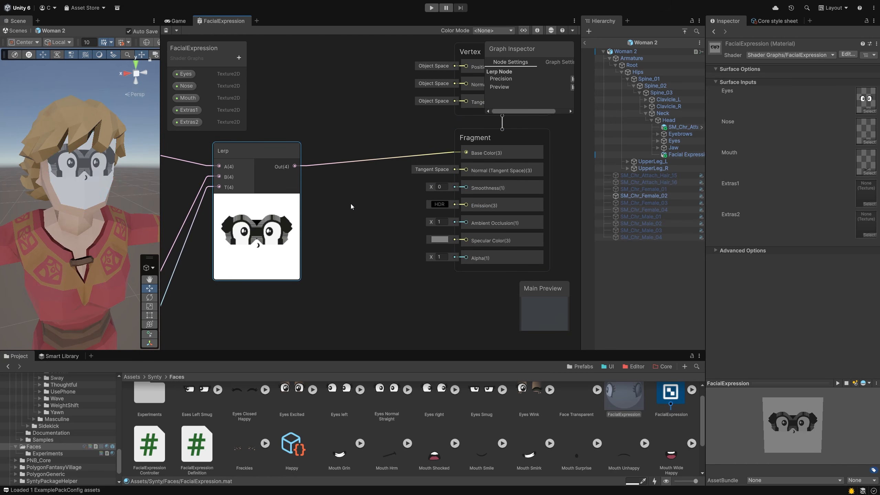
Create an Add node and place it directly beneath the Lerp node
{"action": "middle_click_drag", "start_coordinate": [266, 306], "coordinate": [362, 260]}
{"action": "scroll", "coordinate": [362, 260], "scroll_direction": "down", "scroll_amount": 3}
{"action": "left_click", "coordinate": [341, 273]}
{"action": "key", "text": "space"}
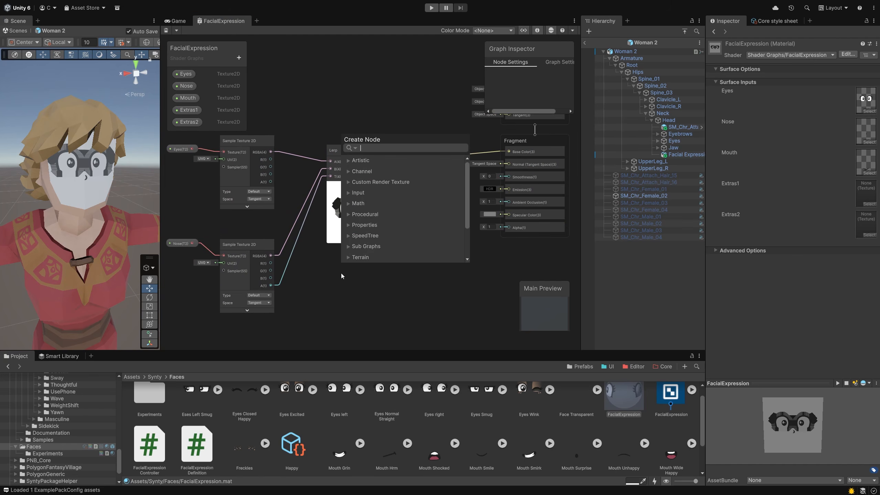
{"action": "type", "text": "Add"}
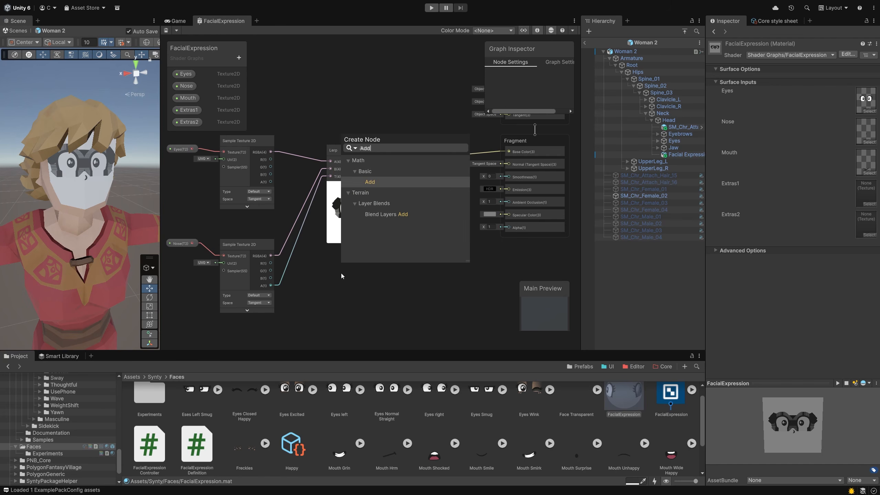
{"action": "key", "text": "Return"}
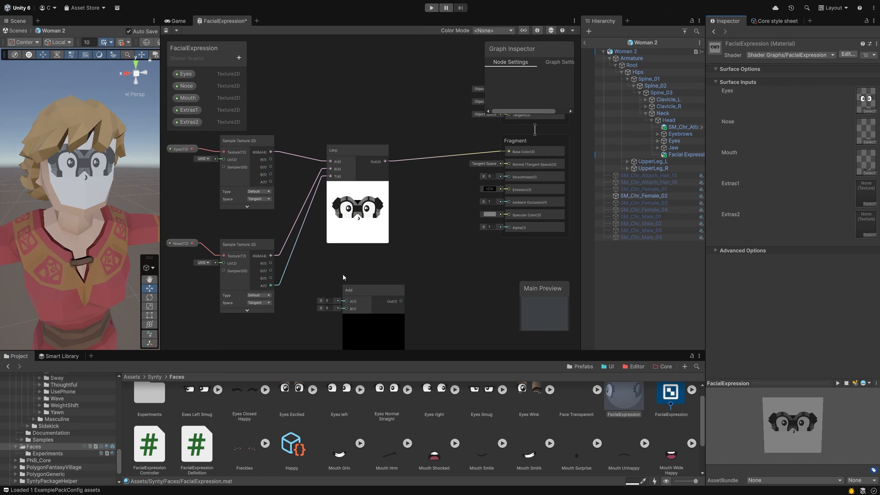
{"action": "left_click_drag", "start_coordinate": [356, 291], "coordinate": [337, 256]}
Feed the Eyes and Nose alphas into the Add node, connect its output to Fragment Alpha, and save the graph
{"action": "left_click_drag", "start_coordinate": [270, 182], "coordinate": [316, 265]}
{"action": "left_click_drag", "start_coordinate": [271, 285], "coordinate": [331, 273]}
{"action": "left_click_drag", "start_coordinate": [386, 266], "coordinate": [508, 228]}
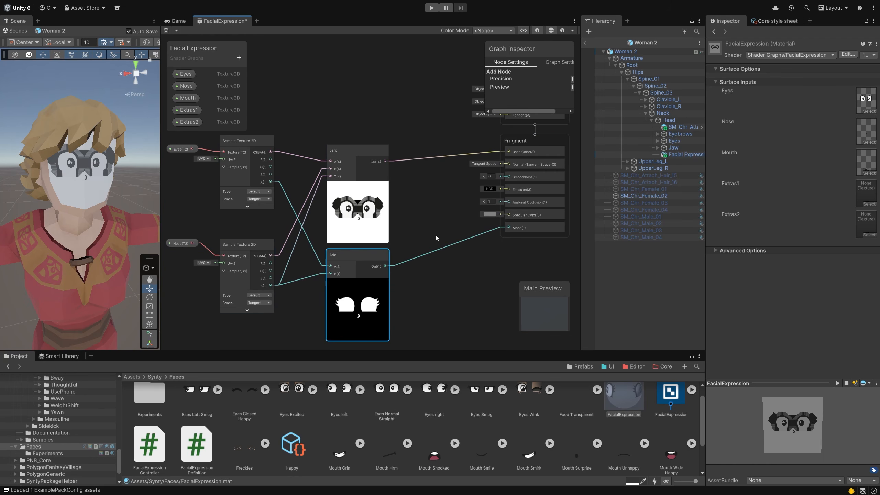
{"action": "left_click", "coordinate": [406, 208]}
{"action": "key", "text": "ctrl+s"}
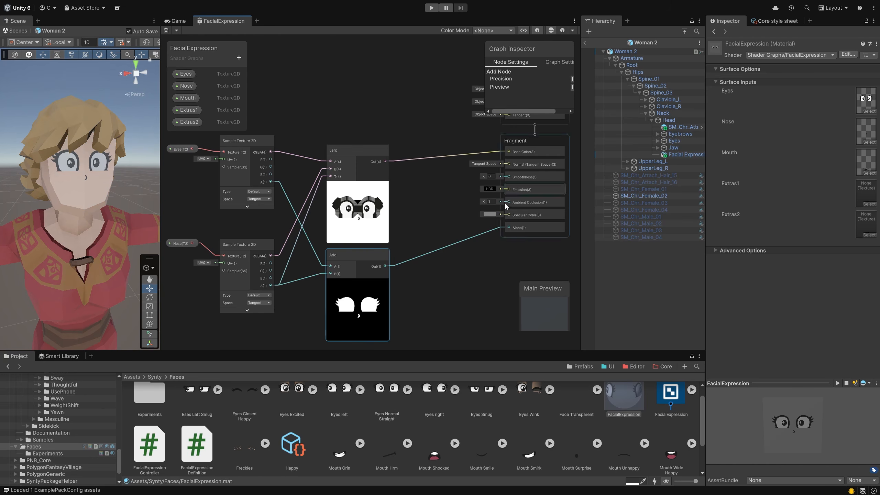
Move the texture, Lerp and Add nodes farther away from the Fragment block to free up space
{"action": "scroll", "coordinate": [384, 199], "scroll_direction": "down", "scroll_amount": 5}
{"action": "left_click_drag", "start_coordinate": [256, 154], "coordinate": [373, 242]}
{"action": "left_click_drag", "start_coordinate": [366, 230], "coordinate": [285, 225]}
{"action": "middle_click_drag", "start_coordinate": [328, 252], "coordinate": [397, 214]}
{"action": "left_click", "coordinate": [396, 214]}
Place the Mouth property with its own connected Sample Texture 2D node beneath the Nose nodes
{"action": "left_click_drag", "start_coordinate": [187, 97], "coordinate": [289, 253]}
{"action": "left_click_drag", "start_coordinate": [295, 254], "coordinate": [292, 235]}
{"action": "left_click", "coordinate": [285, 239]}
{"action": "type", "text": "sample texture"}
{"action": "key", "text": "Return"}
Collapse the Lerp and Add previews and move the Add node up beneath the Lerp node
{"action": "scroll", "coordinate": [356, 211], "scroll_direction": "up", "scroll_amount": 3}
{"action": "left_click", "coordinate": [354, 111]}
{"action": "left_click", "coordinate": [355, 194]}
{"action": "left_click_drag", "start_coordinate": [344, 172], "coordinate": [346, 124]}
Create a second Lerp node blending the first Lerp's output with Mouth RGBA, using the Mouth alpha as T
{"action": "left_click", "coordinate": [344, 260]}
{"action": "key", "text": "space"}
{"action": "type", "text": "lerp"}
{"action": "key", "text": "Return"}
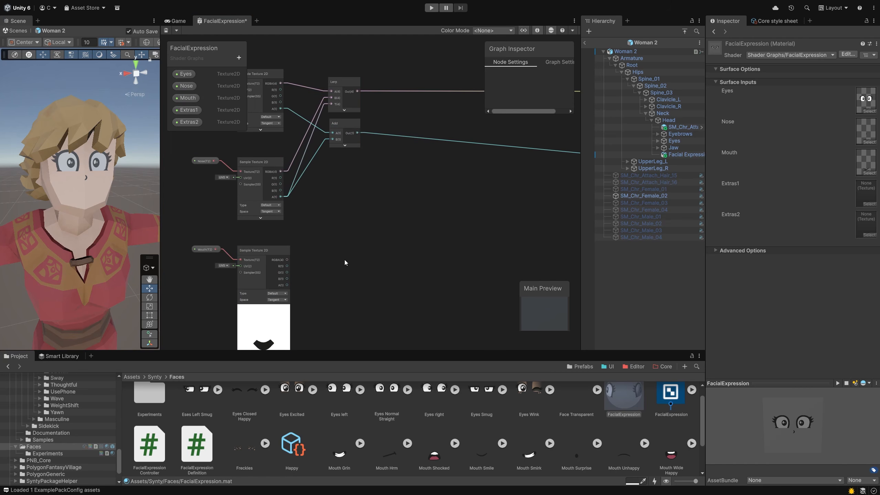
{"action": "left_click_drag", "start_coordinate": [367, 282], "coordinate": [411, 237]}
{"action": "left_click_drag", "start_coordinate": [357, 91], "coordinate": [392, 241]}
{"action": "left_click_drag", "start_coordinate": [287, 259], "coordinate": [395, 249]}
Create a second Add node combining the first Add output with the Mouth alpha, and route the new Lerp and Add to the Fragment block
{"action": "middle_click_drag", "start_coordinate": [344, 302], "coordinate": [301, 249]}
{"action": "key", "text": "space"}
{"action": "type", "text": "Ad"}
{"action": "key", "text": "Return"}
{"action": "left_click_drag", "start_coordinate": [351, 278], "coordinate": [316, 77]}
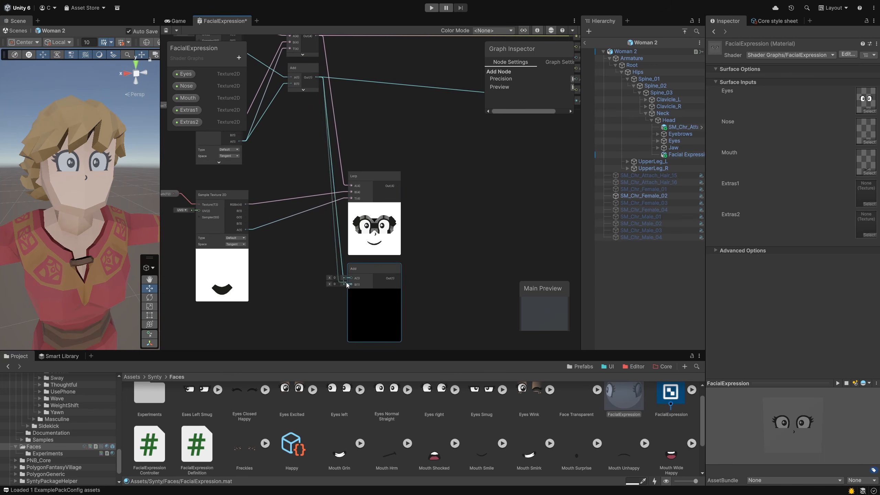
{"action": "left_click_drag", "start_coordinate": [246, 229], "coordinate": [351, 284]}
{"action": "middle_click_drag", "start_coordinate": [427, 261], "coordinate": [358, 278]}
Place the Extras1 property with a connected Sample Texture 2D node beneath the Mouth nodes and collapse both texture previews
{"action": "scroll", "coordinate": [447, 118], "scroll_direction": "down", "scroll_amount": 5}
{"action": "left_click_drag", "start_coordinate": [189, 110], "coordinate": [304, 243]}
{"action": "key", "text": "Down"}
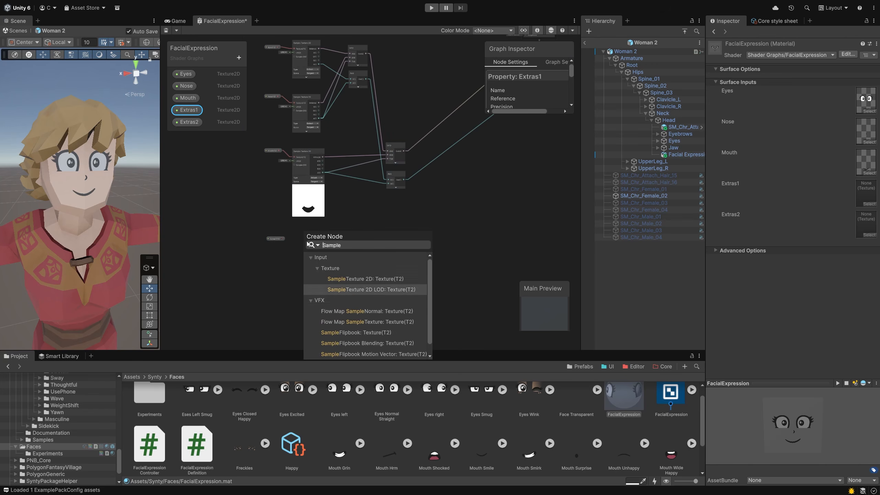
{"action": "key", "text": "Return"}
{"action": "left_click_drag", "start_coordinate": [307, 244], "coordinate": [299, 227]}
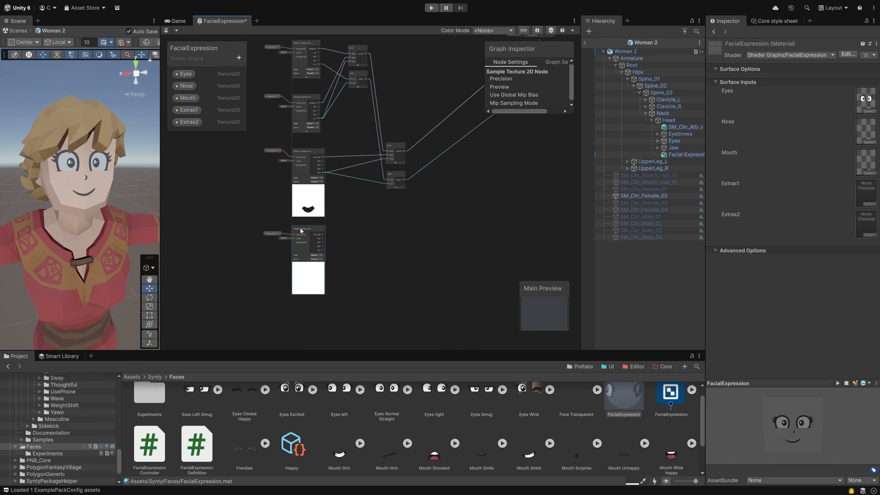
{"action": "left_click", "coordinate": [308, 187]}
{"action": "left_click", "coordinate": [308, 265]}
Assign the Face Transparent texture as the Extras1 property's default value
{"action": "left_click", "coordinate": [270, 234]}
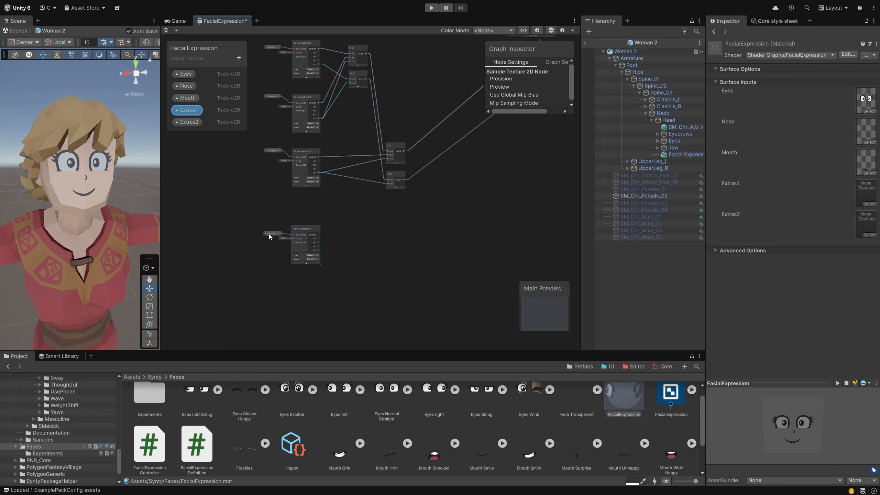
{"action": "left_click_drag", "start_coordinate": [526, 114], "coordinate": [527, 243]}
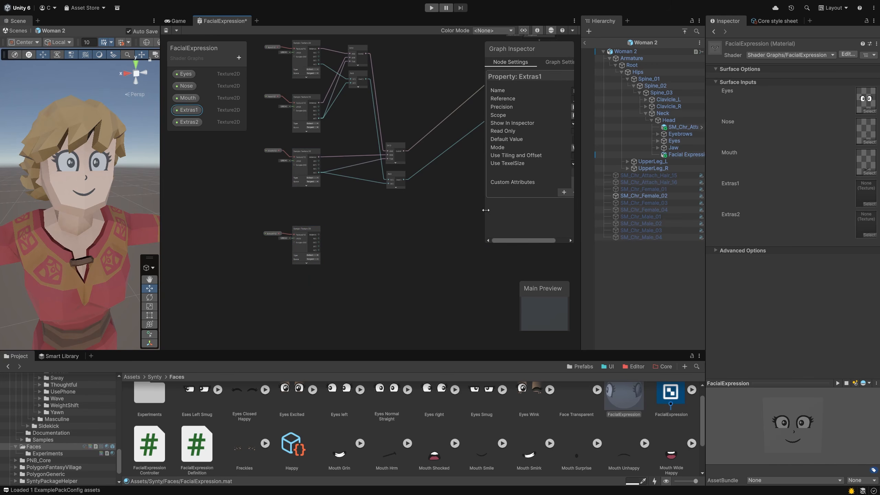
{"action": "left_click_drag", "start_coordinate": [486, 216], "coordinate": [395, 216]}
{"action": "scroll", "coordinate": [623, 436], "scroll_direction": "up", "scroll_amount": 1}
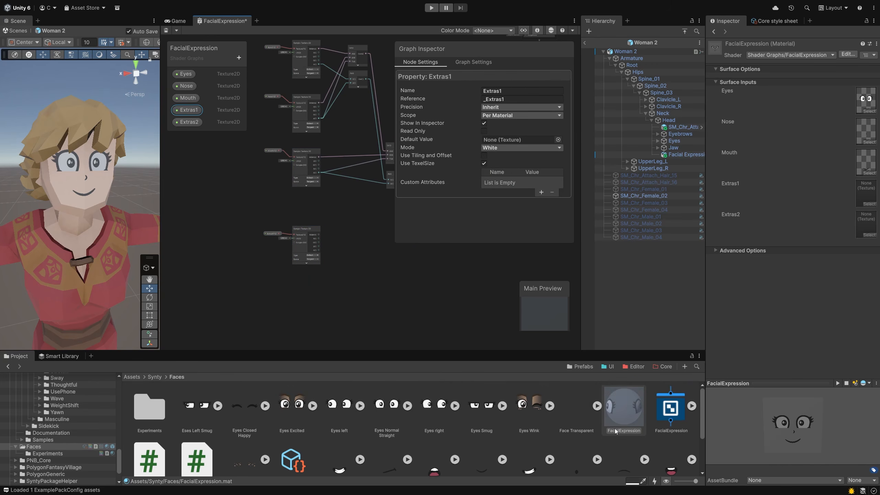
{"action": "left_click_drag", "start_coordinate": [572, 411], "coordinate": [519, 140]}
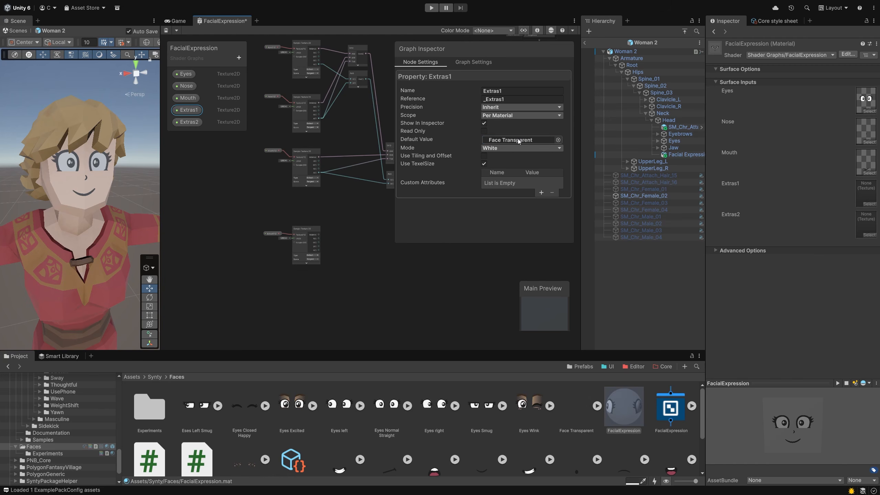
Assign the Face Transparent texture to both Extras1 and Extras2 on the FacialExpression material
{"action": "left_click_drag", "start_coordinate": [576, 409], "coordinate": [864, 199]}
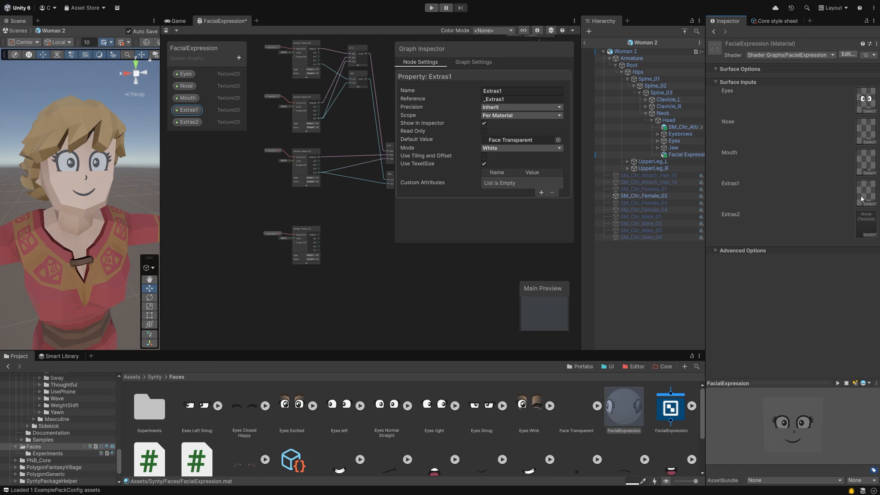
{"action": "left_click", "coordinate": [571, 417]}
{"action": "left_click_drag", "start_coordinate": [856, 220], "coordinate": [862, 224]}
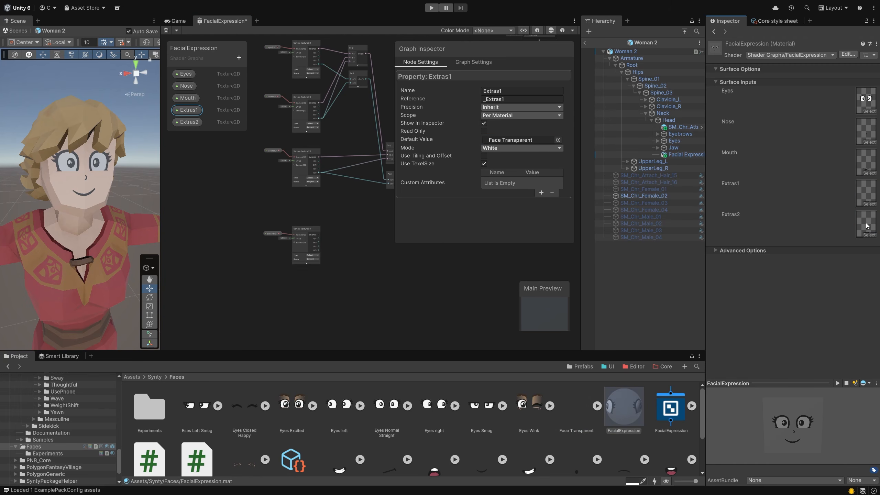
Assign Face Transparent as the Extras2 property's default value, shrink the Graph Inspector and save the shader graph
{"action": "left_click", "coordinate": [189, 122]}
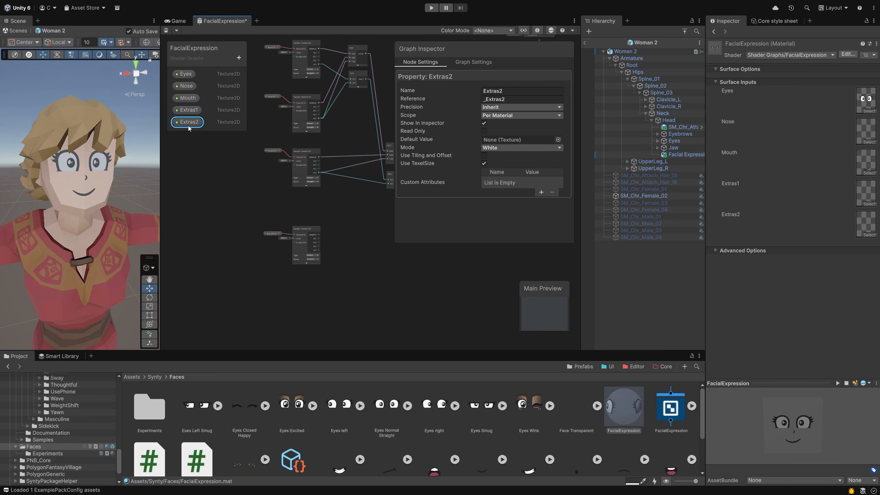
{"action": "left_click", "coordinate": [574, 413]}
{"action": "left_click_drag", "start_coordinate": [575, 413], "coordinate": [487, 142]}
{"action": "left_click_drag", "start_coordinate": [396, 245], "coordinate": [467, 102]}
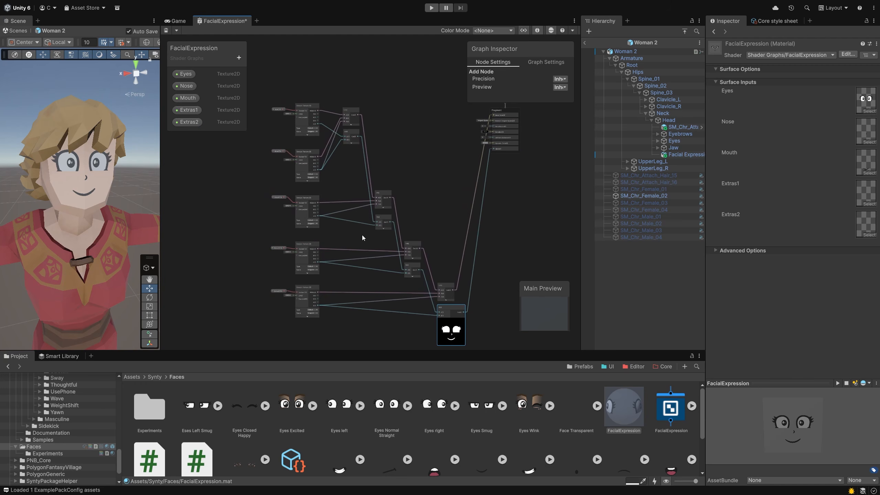
{"action": "left_click", "coordinate": [236, 199]}
{"action": "key", "text": "ctrl+s"}
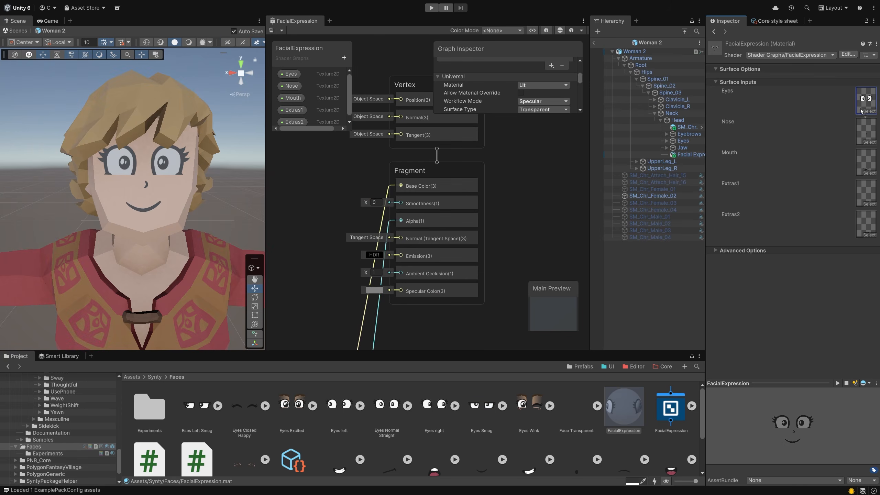
Set the FacialExpression material's Eyes to Eyes Smug, Mouth to Mouth Hrm and Extras1 to Freckles
{"action": "left_click_drag", "start_coordinate": [862, 111], "coordinate": [862, 111]}
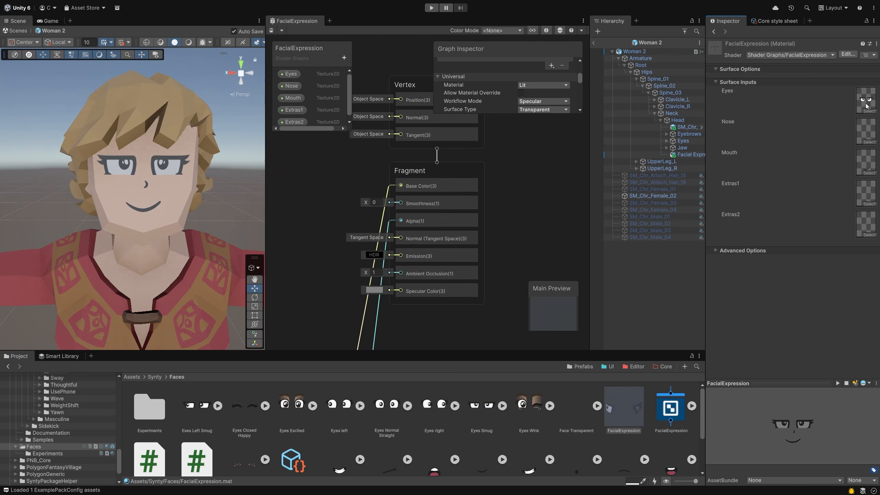
{"action": "scroll", "coordinate": [385, 448], "scroll_direction": "down", "scroll_amount": 1}
{"action": "left_click_drag", "start_coordinate": [385, 451], "coordinate": [850, 163]}
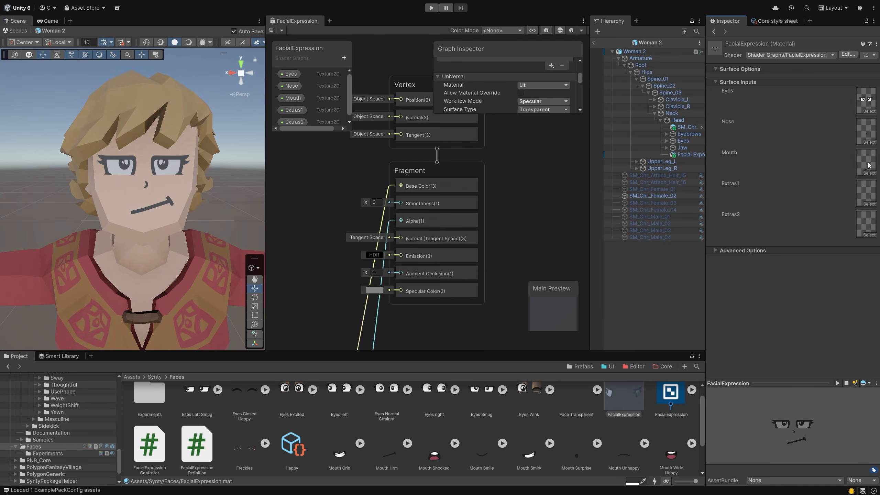
{"action": "left_click_drag", "start_coordinate": [245, 447], "coordinate": [865, 192]}
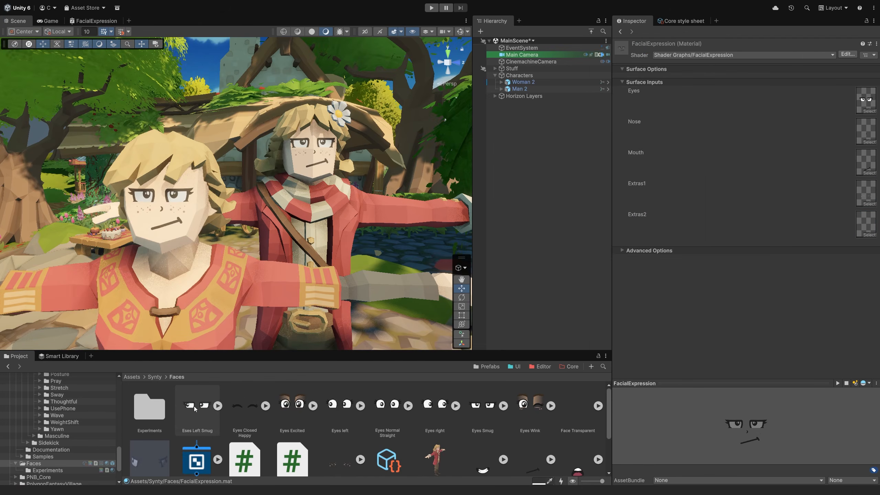
Try Eyes Left Smug and Mouth Wide Happy on the material, finishing with Eyes Normal Straight and Mouth Grin
{"action": "left_click_drag", "start_coordinate": [196, 408], "coordinate": [866, 100]}
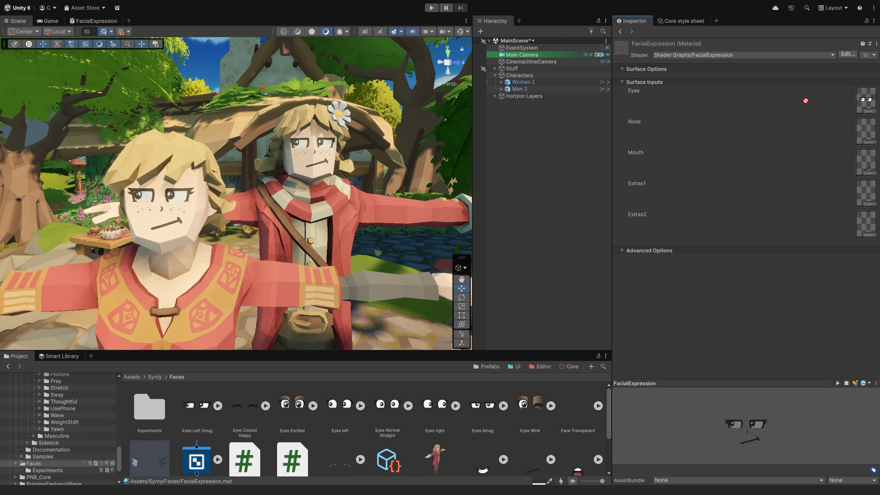
{"action": "left_click_drag", "start_coordinate": [867, 100], "coordinate": [867, 100]}
{"action": "scroll", "coordinate": [435, 428], "scroll_direction": "down", "scroll_amount": 4}
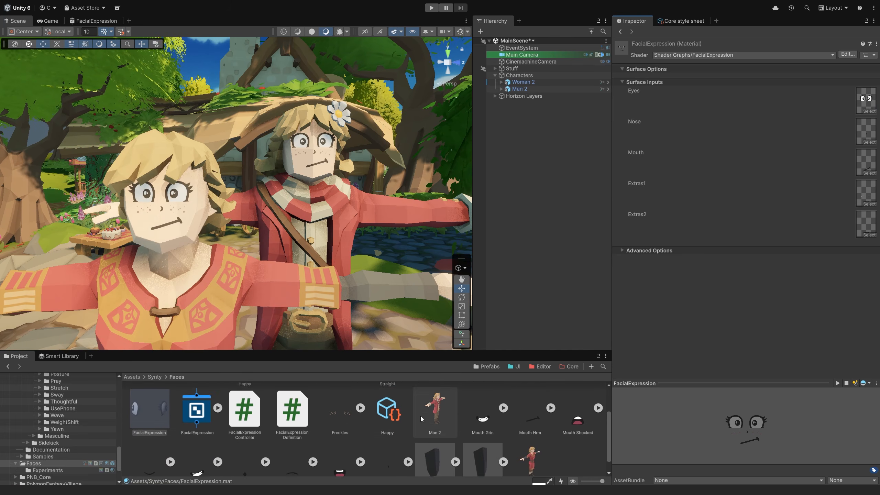
{"action": "left_click_drag", "start_coordinate": [330, 448], "coordinate": [872, 169]}
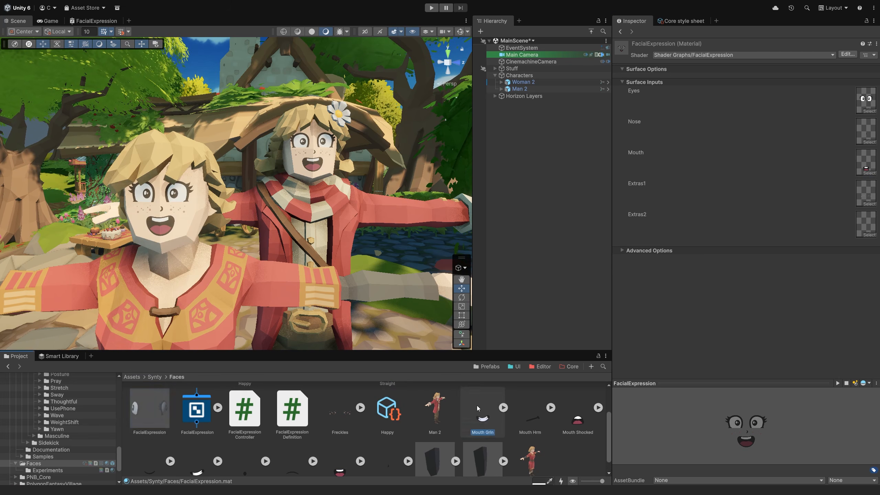
{"action": "left_click_drag", "start_coordinate": [862, 158], "coordinate": [865, 156]}
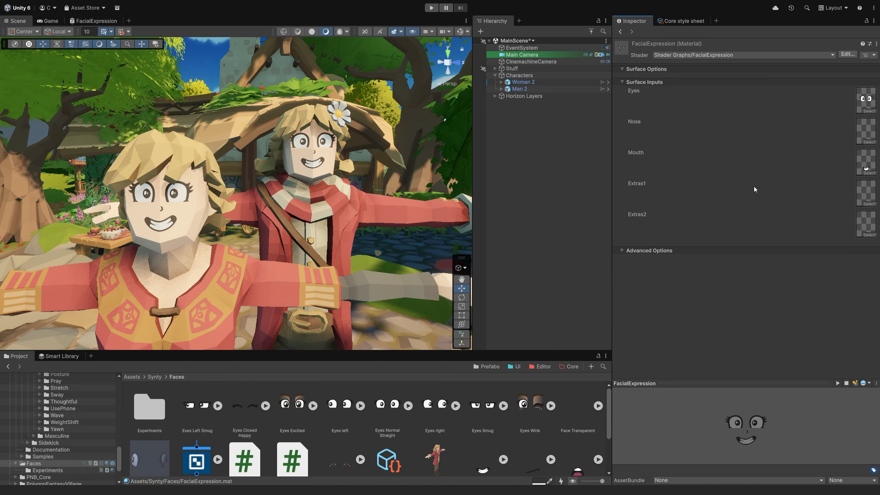
Close the FacialExpression shader graph
{"action": "left_click", "coordinate": [118, 22]}
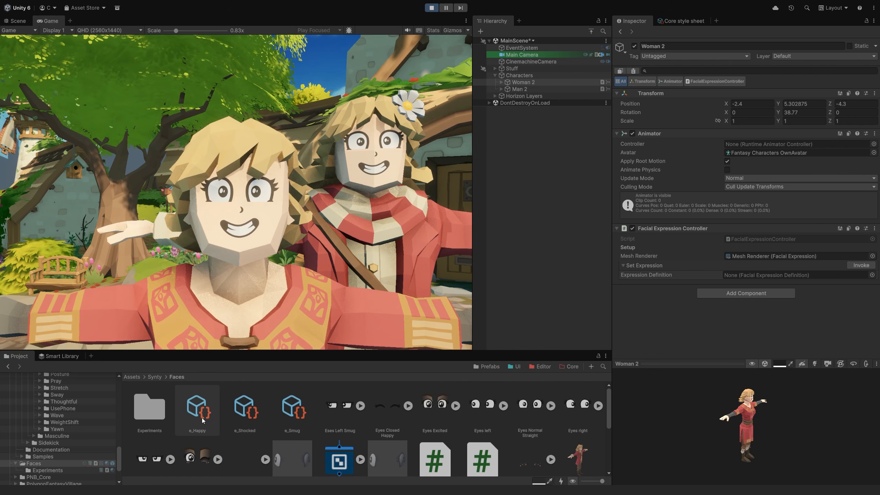
Inspect the e_Happy, e_Shocked and e_Smug facial expression definition assets
{"action": "left_click", "coordinate": [204, 422]}
{"action": "left_click", "coordinate": [245, 413]}
{"action": "left_click", "coordinate": [282, 411]}
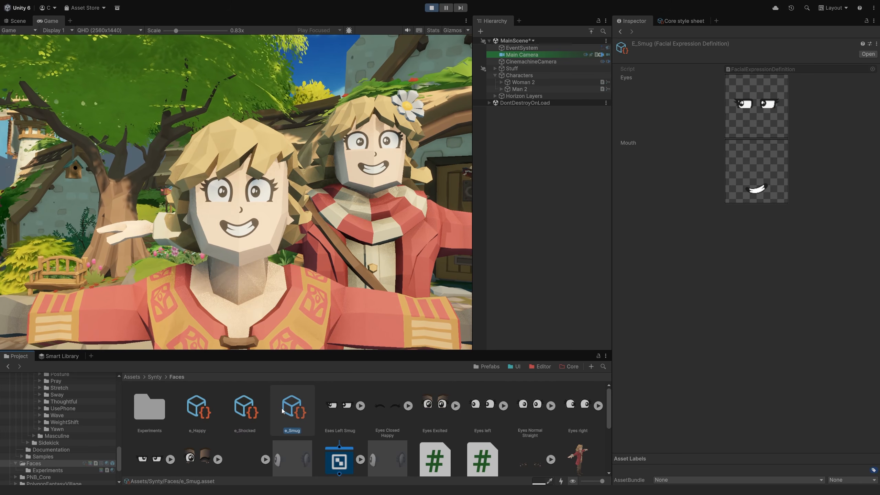
Preview the e_Shocked and e_Smug expressions on Woman 2 by assigning and invoking each in its Facial Expression Controller
{"action": "left_click", "coordinate": [526, 84]}
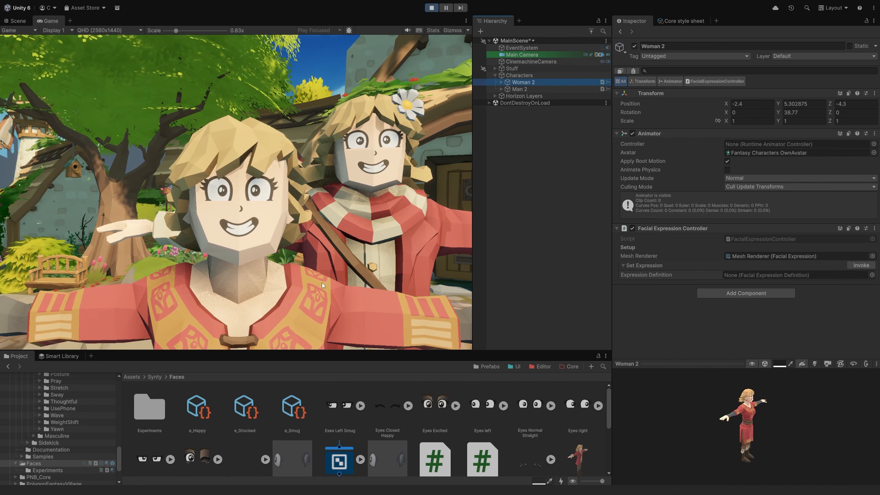
{"action": "left_click_drag", "start_coordinate": [245, 409], "coordinate": [741, 277]}
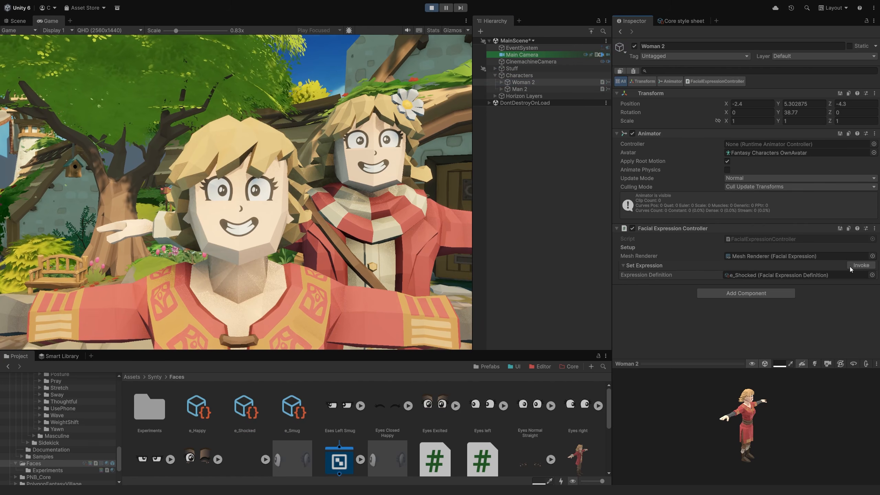
{"action": "left_click", "coordinate": [861, 265]}
{"action": "left_click_drag", "start_coordinate": [292, 409], "coordinate": [762, 275]}
{"action": "left_click", "coordinate": [851, 265]}
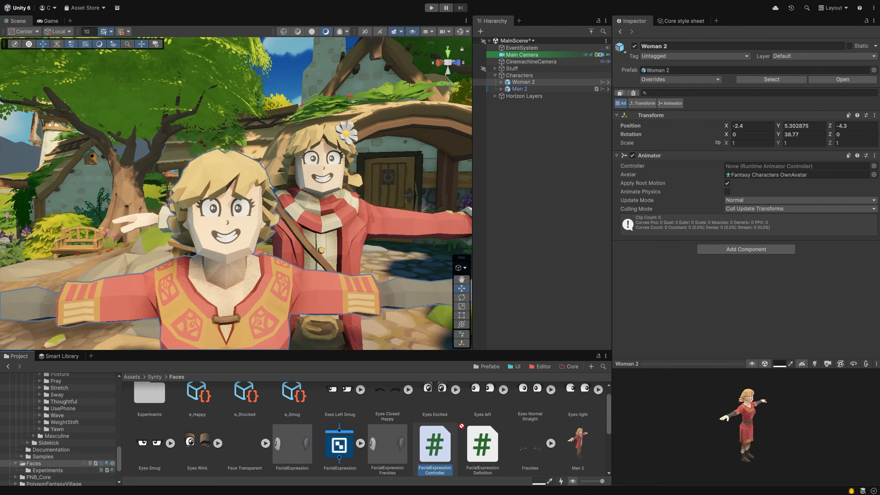
Add the FacialExpressionController script to Woman 2, assign its Facial Expression object as Mesh Renderer, and apply all overrides to the prefab
{"action": "left_click_drag", "start_coordinate": [435, 445], "coordinate": [680, 288]}
{"action": "left_click", "coordinate": [500, 81], "text": "alt"}
{"action": "left_click_drag", "start_coordinate": [585, 185], "coordinate": [740, 273]}
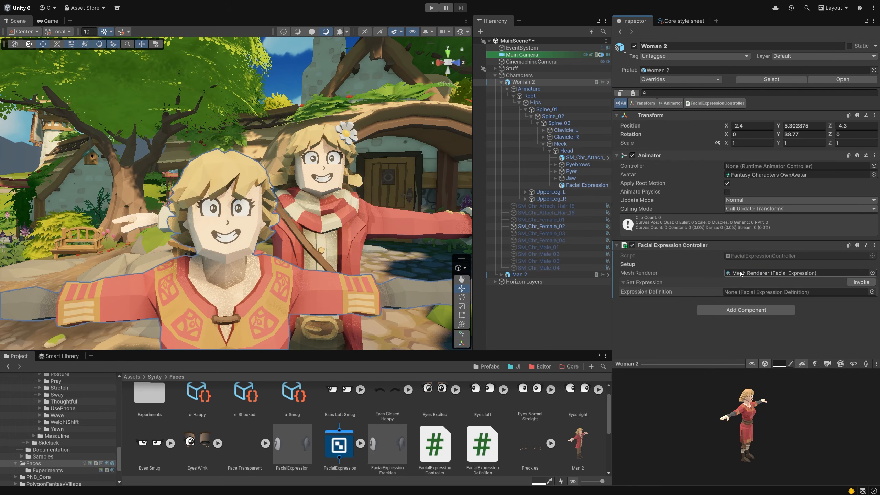
{"action": "left_click", "coordinate": [677, 79]}
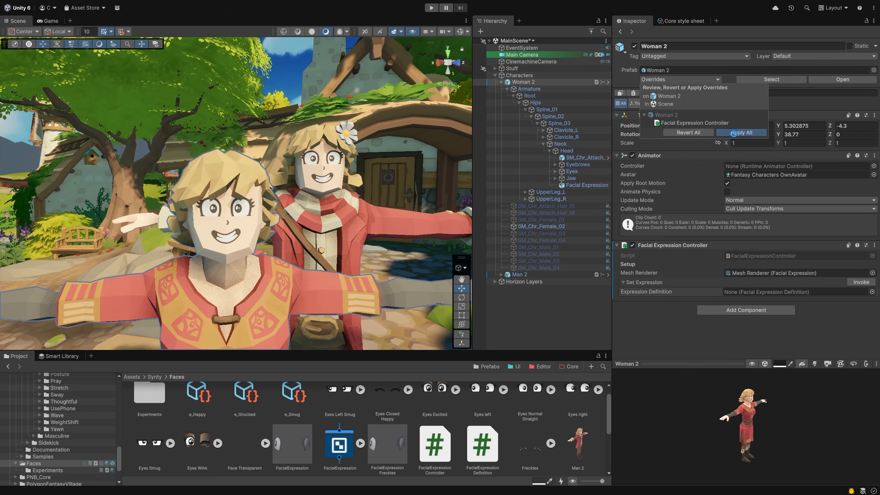
{"action": "left_click", "coordinate": [741, 133]}
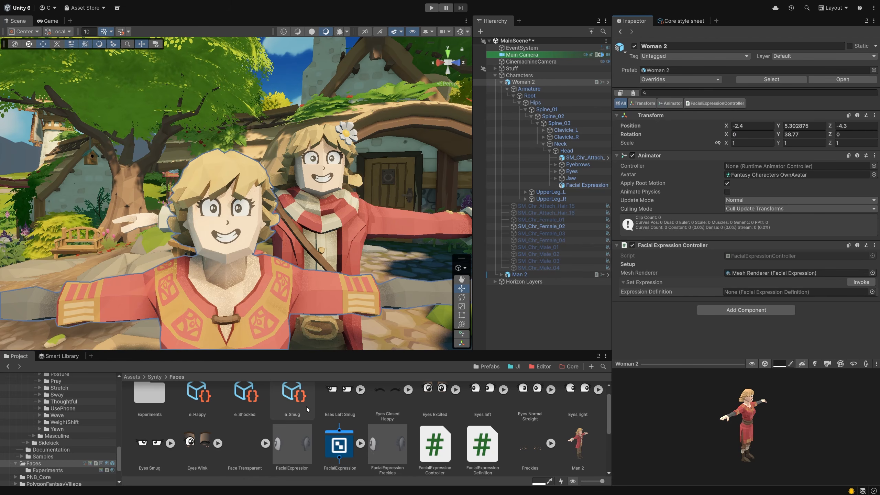
Create a new Facial Expression definition asset named e_Unhappy in the Faces folder
{"action": "left_click", "coordinate": [292, 394]}
{"action": "right_click", "coordinate": [321, 438]}
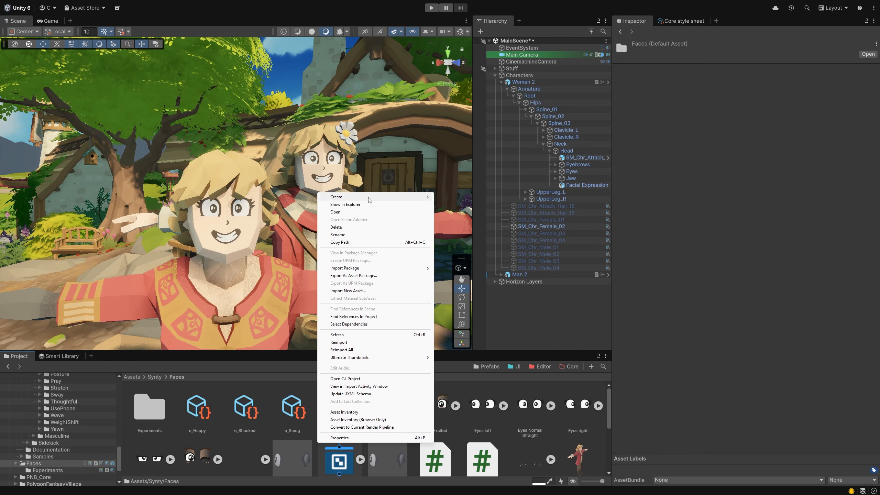
{"action": "mouse_move", "coordinate": [369, 197]}
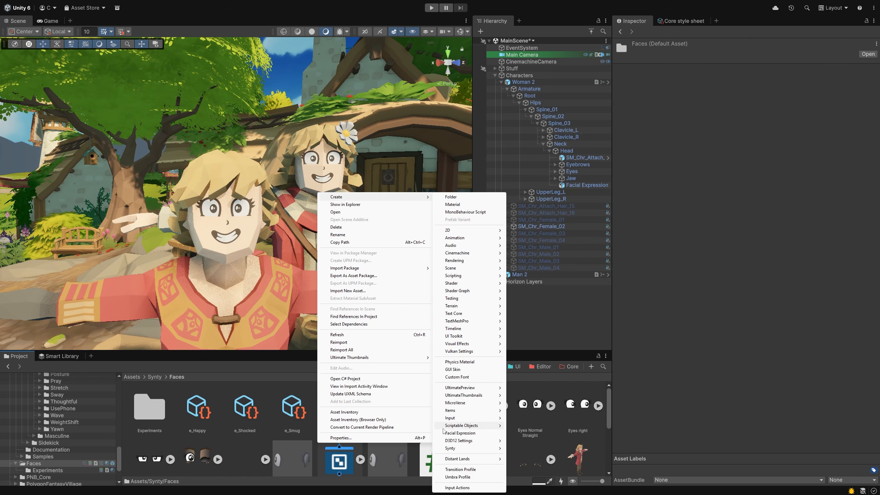
{"action": "left_click", "coordinate": [460, 433]}
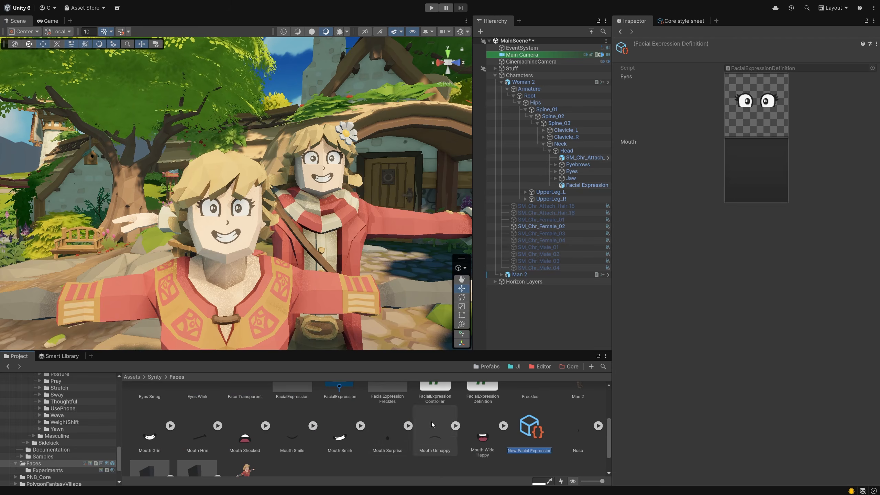
{"action": "type", "text": "e_Unhappy"}
{"action": "key", "text": "Return"}
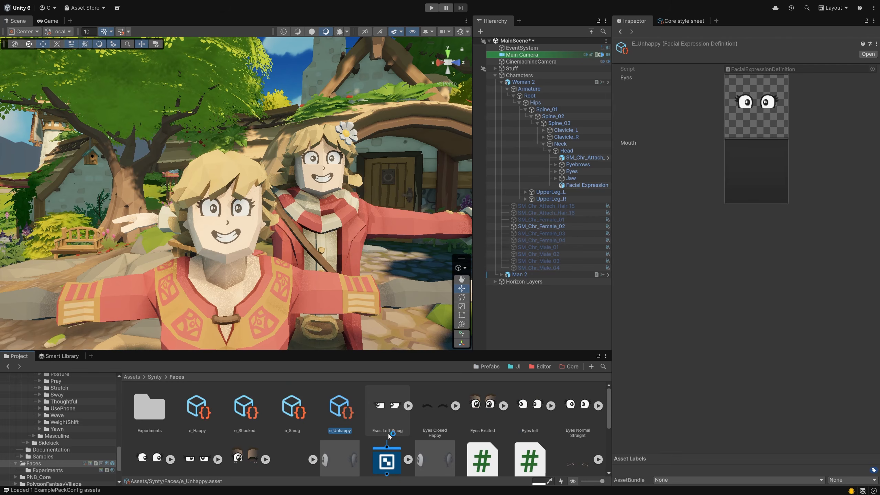
Set the e_Unhappy definition's Eyes to Eyes Smug and its Mouth to Mouth Unhappy
{"action": "left_click_drag", "start_coordinate": [197, 433], "coordinate": [754, 116]}
{"action": "scroll", "coordinate": [370, 438], "scroll_direction": "down", "scroll_amount": 2}
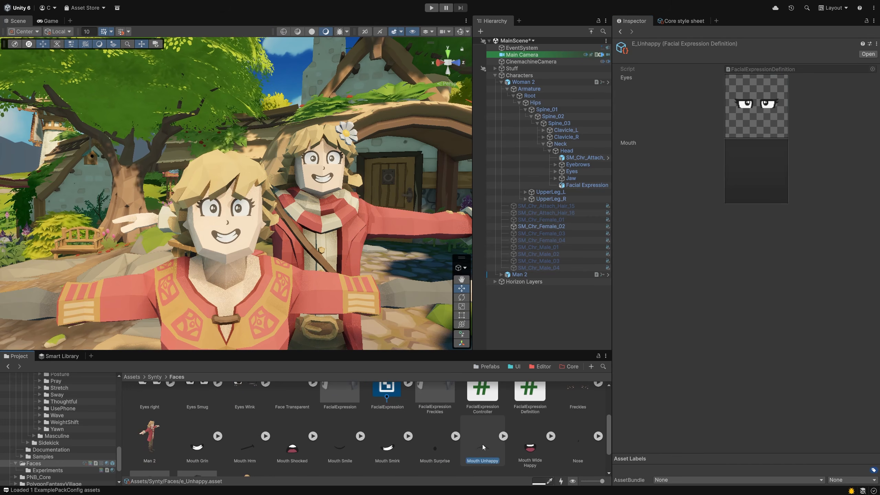
{"action": "left_click_drag", "start_coordinate": [482, 447], "coordinate": [756, 171]}
{"action": "scroll", "coordinate": [197, 426], "scroll_direction": "up", "scroll_amount": 2}
Duplicate the FacialExpression material and name the copy FacialExpression Freckles
{"action": "left_click", "coordinate": [402, 435]}
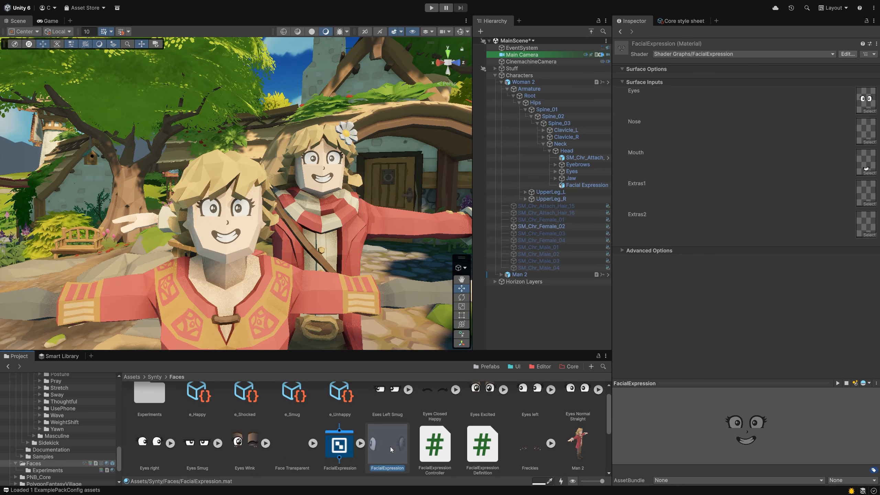
{"action": "key", "text": "ctrl+d"}
{"action": "left_click", "coordinate": [444, 450]}
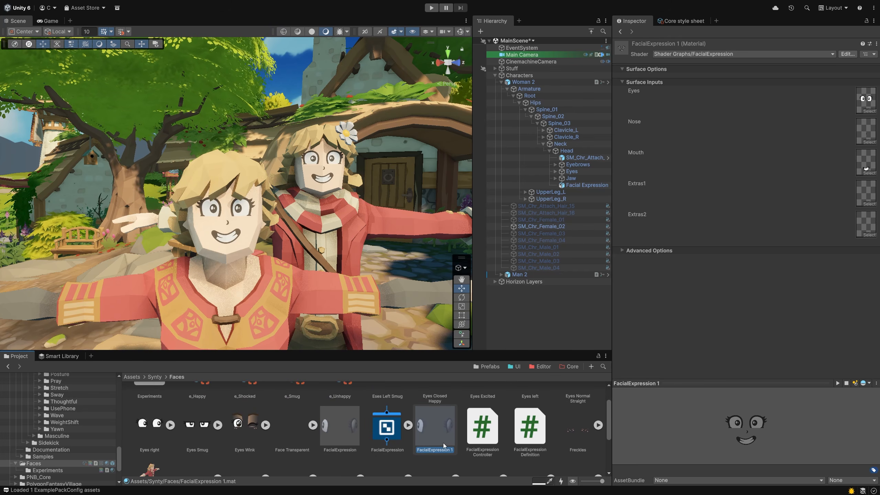
{"action": "type", "text": "FacialExpression Freckles"}
{"action": "key", "text": "Return"}
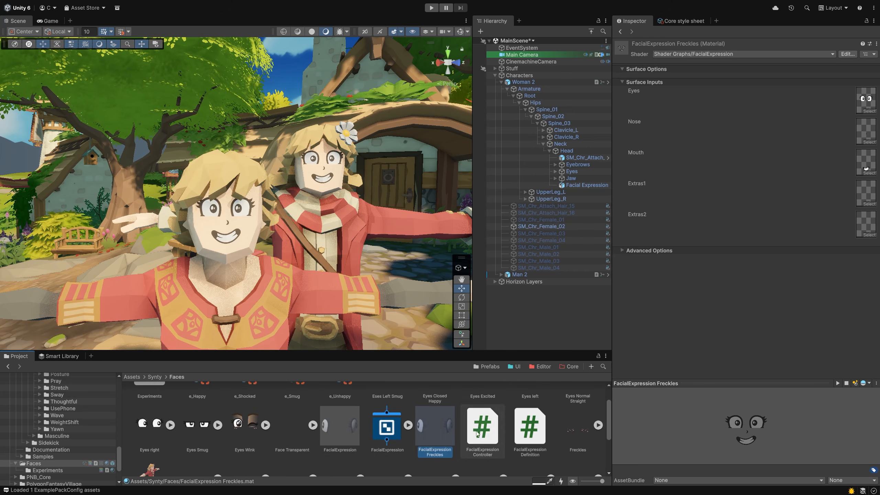
Assign the Freckles texture to the new material's Extras1 and apply the material to Woman 2's Facial Expression object
{"action": "left_click_drag", "start_coordinate": [435, 426], "coordinate": [798, 251]}
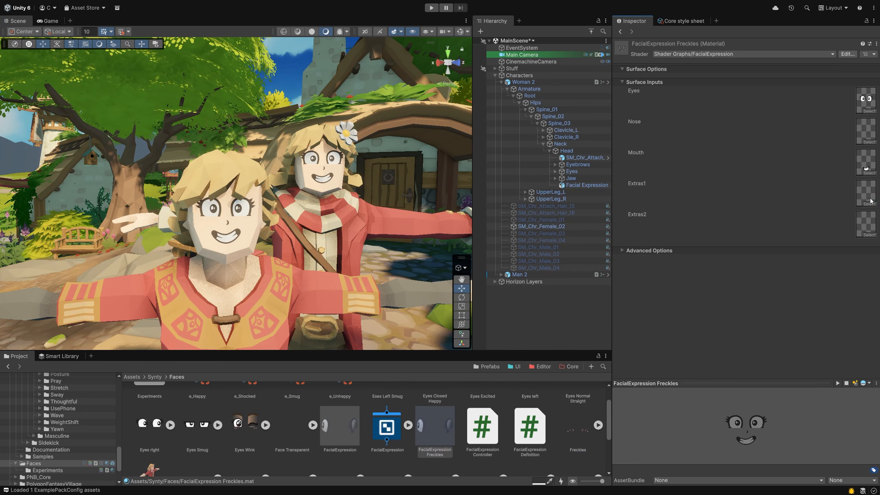
{"action": "left_click", "coordinate": [585, 185]}
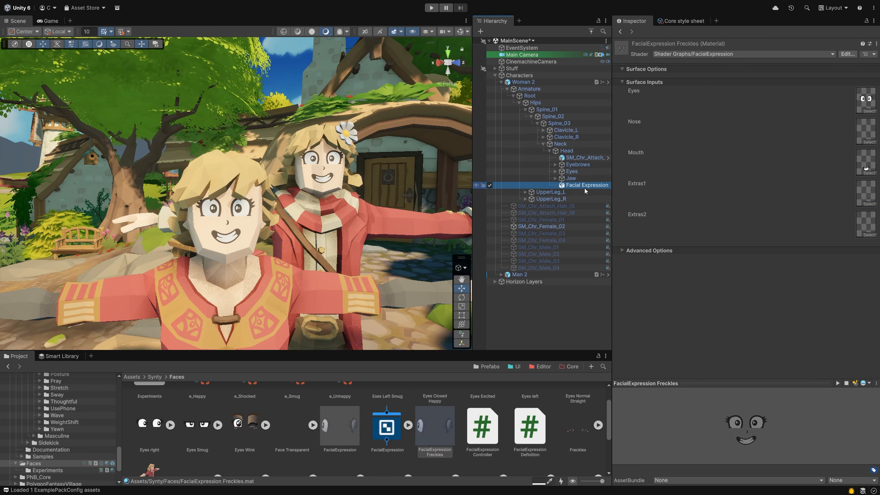
{"action": "left_click_drag", "start_coordinate": [435, 426], "coordinate": [757, 202]}
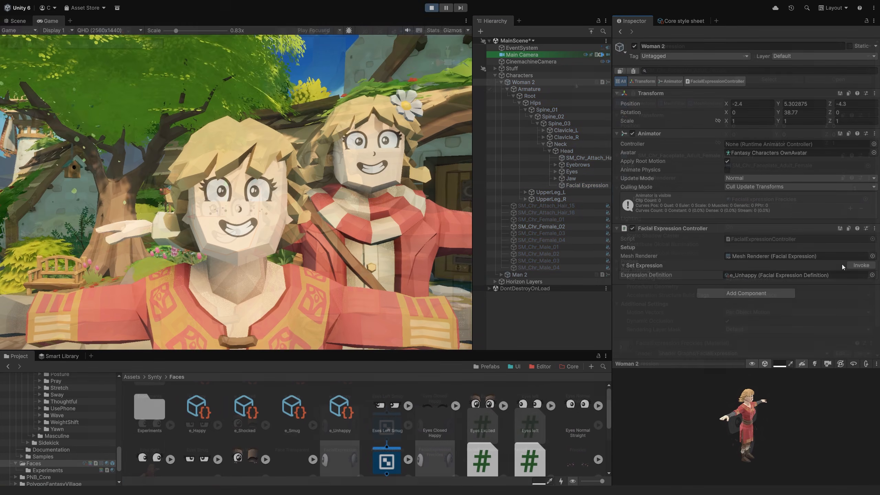
Preview the e_Unhappy, e_Smug and e_Shocked expressions in turn on the freckled Woman 2 by invoking Set Expression
{"action": "left_click", "coordinate": [861, 266]}
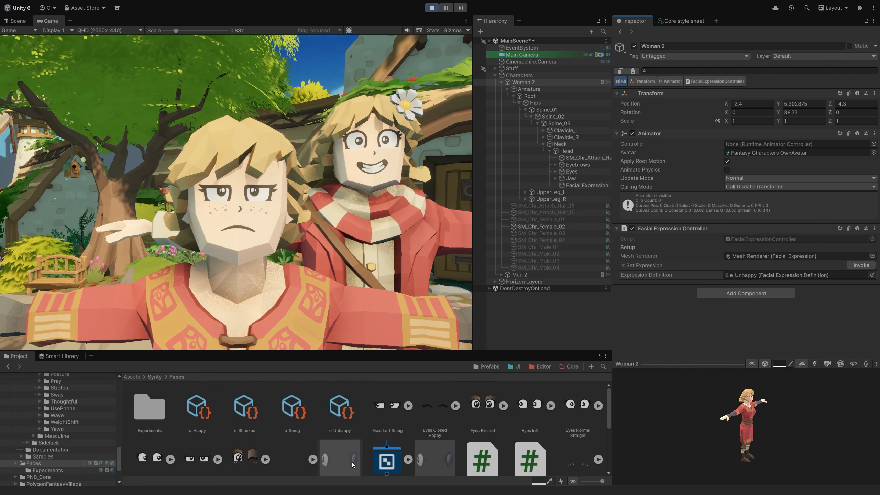
{"action": "left_click_drag", "start_coordinate": [292, 411], "coordinate": [766, 275]}
{"action": "left_click", "coordinate": [858, 266]}
{"action": "left_click_drag", "start_coordinate": [244, 413], "coordinate": [835, 274]}
{"action": "left_click", "coordinate": [854, 266]}
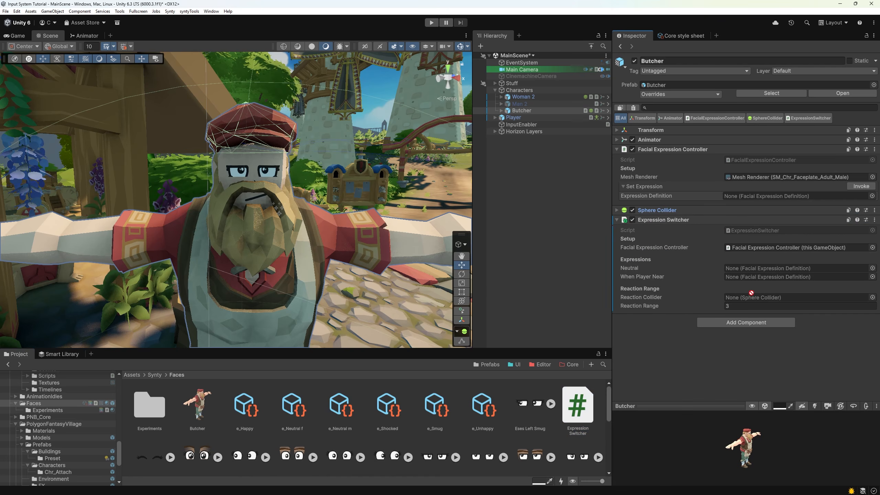
In the Butcher's Expression Switcher, set Reaction Collider to its Sphere Collider, Neutral to e_Neutral m and When Player Near to e_Unhappy
{"action": "left_click_drag", "start_coordinate": [751, 292], "coordinate": [762, 297]}
{"action": "left_click_drag", "start_coordinate": [340, 405], "coordinate": [742, 269]}
{"action": "left_click_drag", "start_coordinate": [483, 406], "coordinate": [780, 276]}
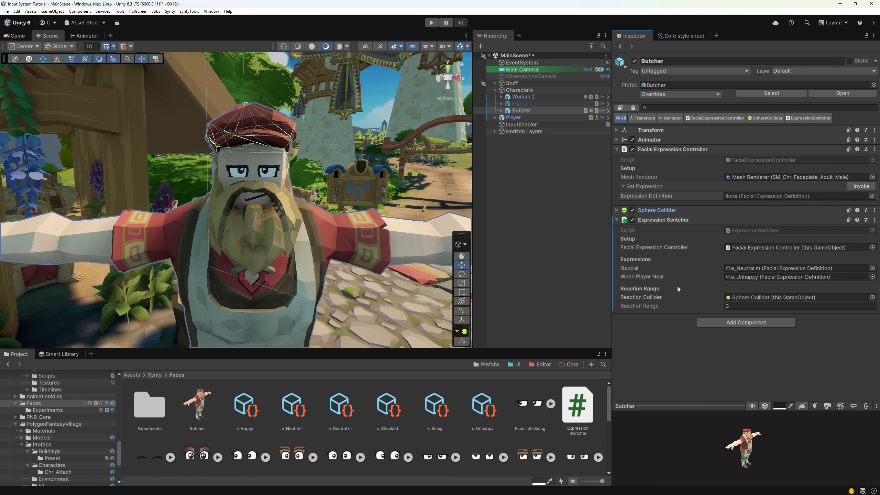